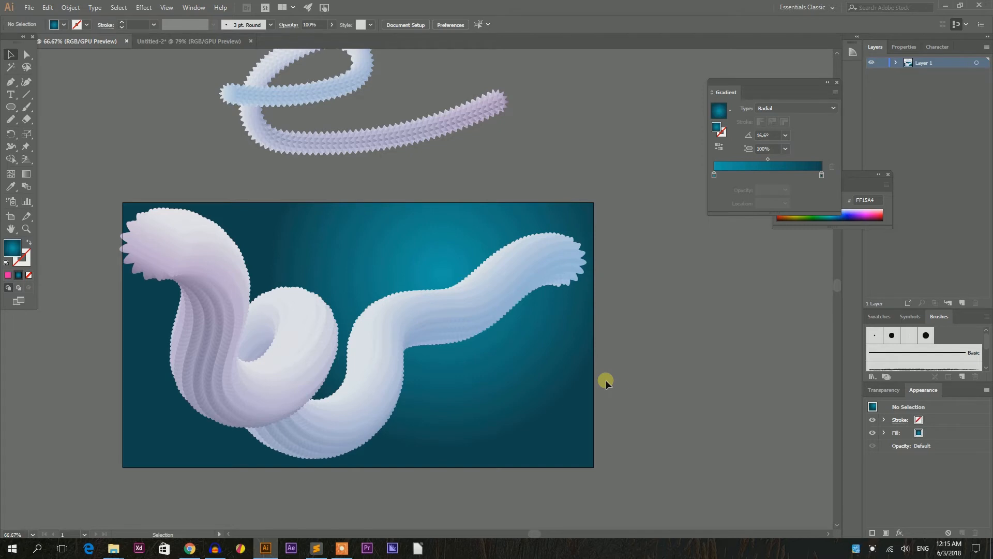
# Preview the large tube's blend with 400 specified steps and discard the change.
pyautogui.click(245, 385)
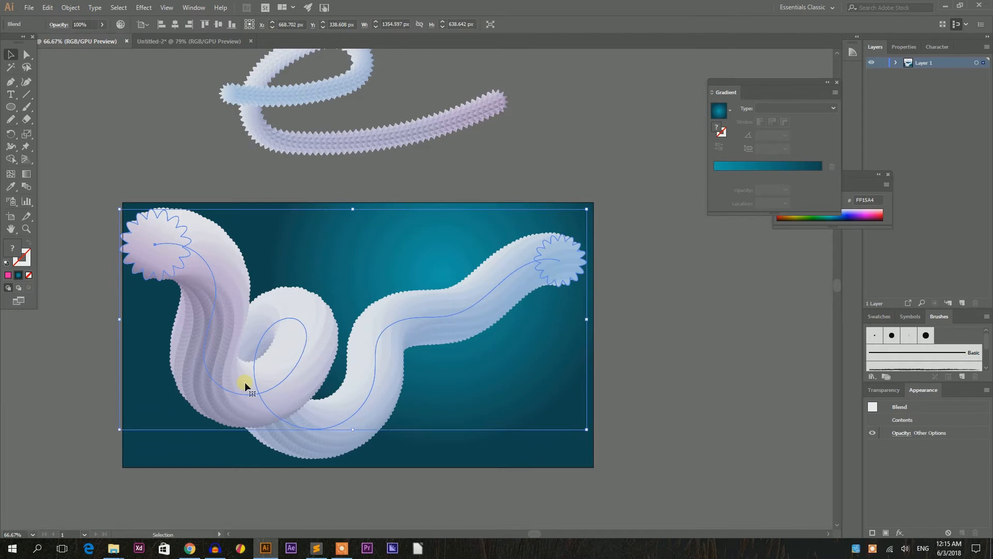
pyautogui.press('a')
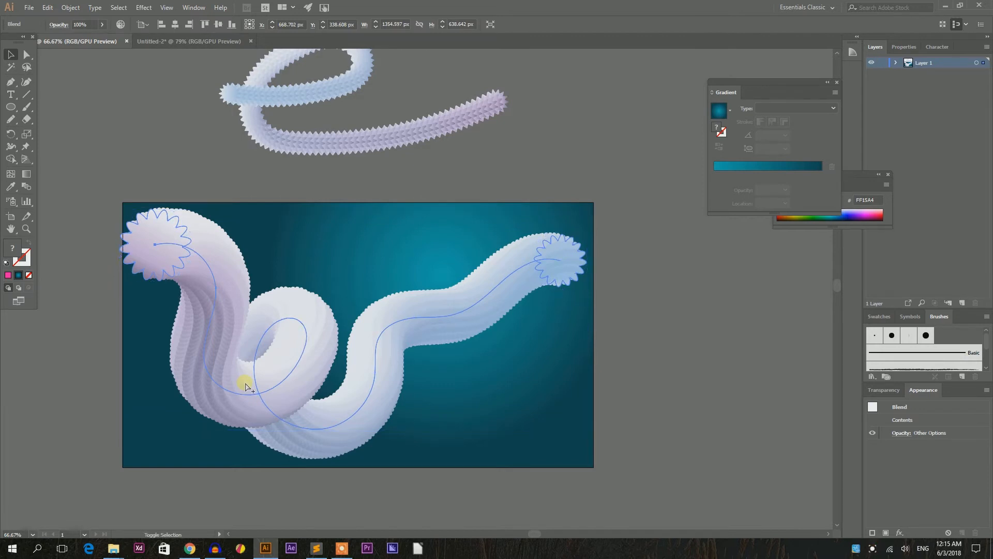
pyautogui.hotkey('ctrl', 'alt', 'shift', 'n')
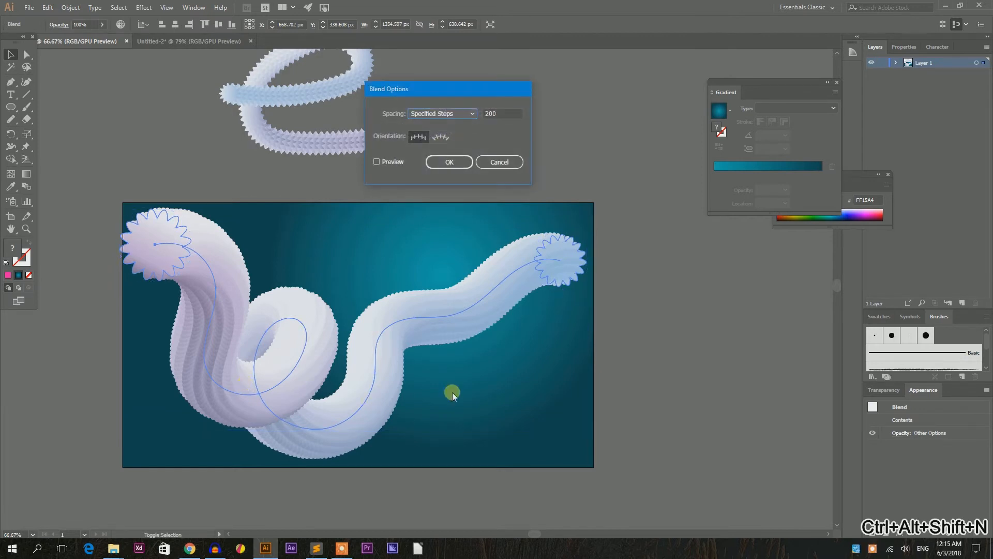
pyautogui.click(484, 118)
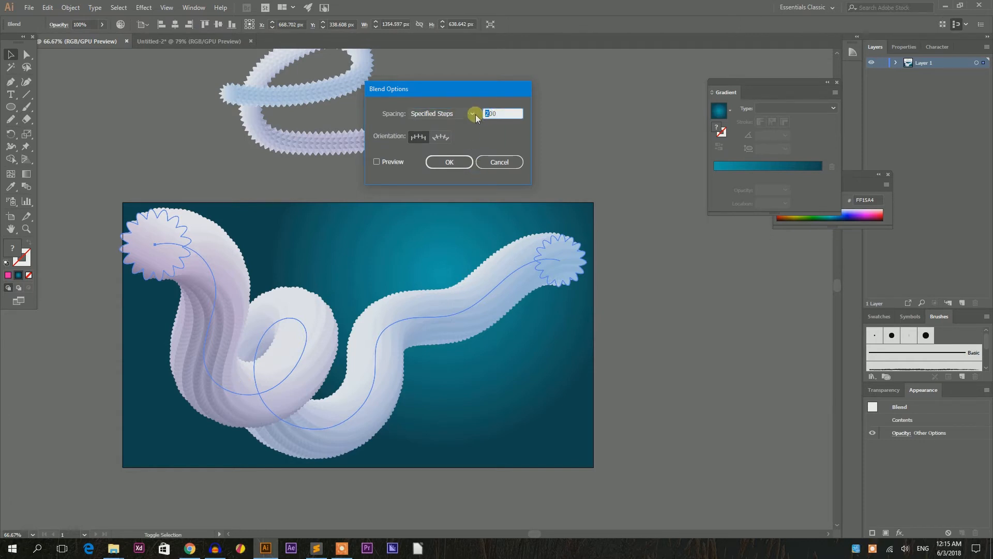
pyautogui.write('400')
pyautogui.click(377, 162)
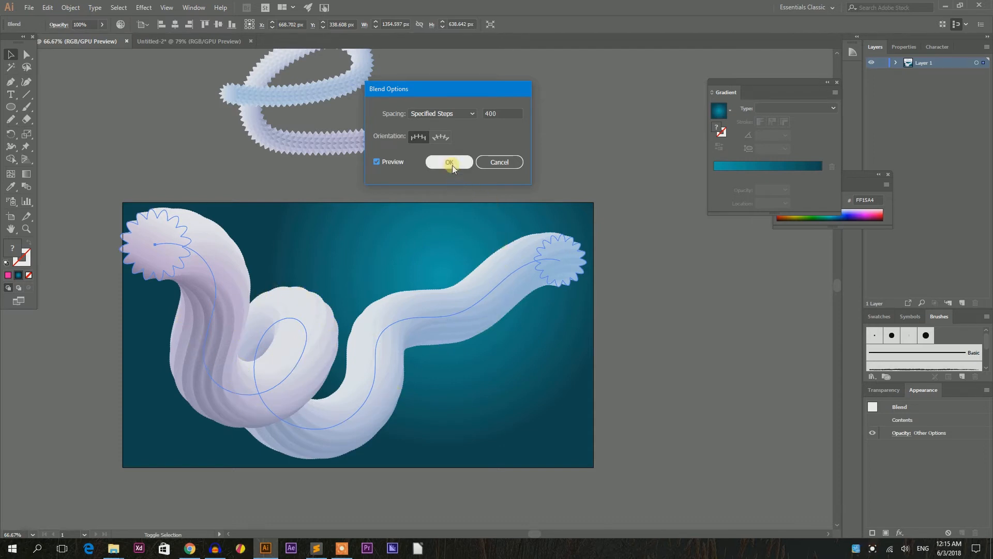
pyautogui.click(496, 162)
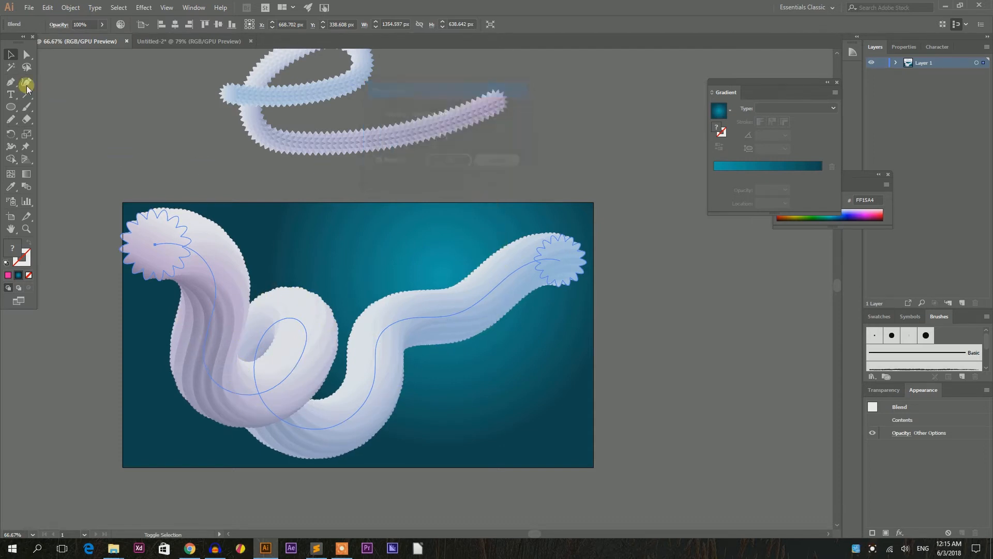
pyautogui.click(11, 50)
pyautogui.click(195, 229)
pyautogui.keyDown('ctrl'); pyautogui.click(198, 235); pyautogui.keyUp('ctrl')
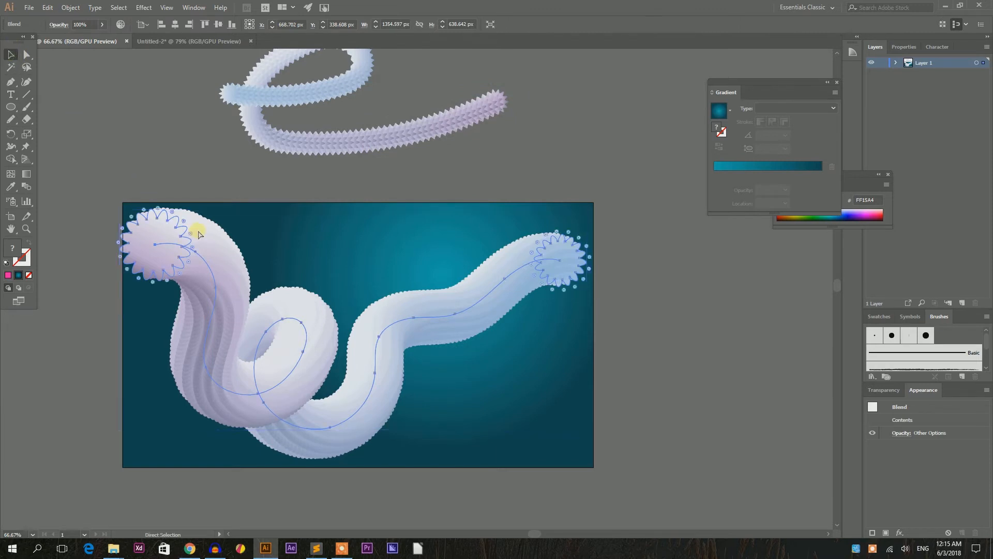
# Create a new 1920 x 1080 px document from the Web-Large preset.
pyautogui.hotkey('ctrl', 'n')
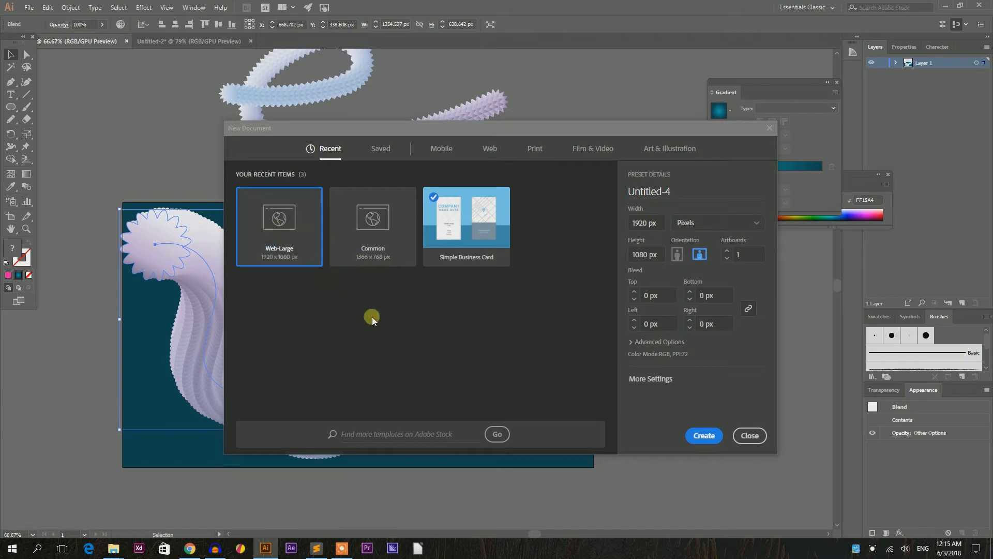
pyautogui.click(701, 435)
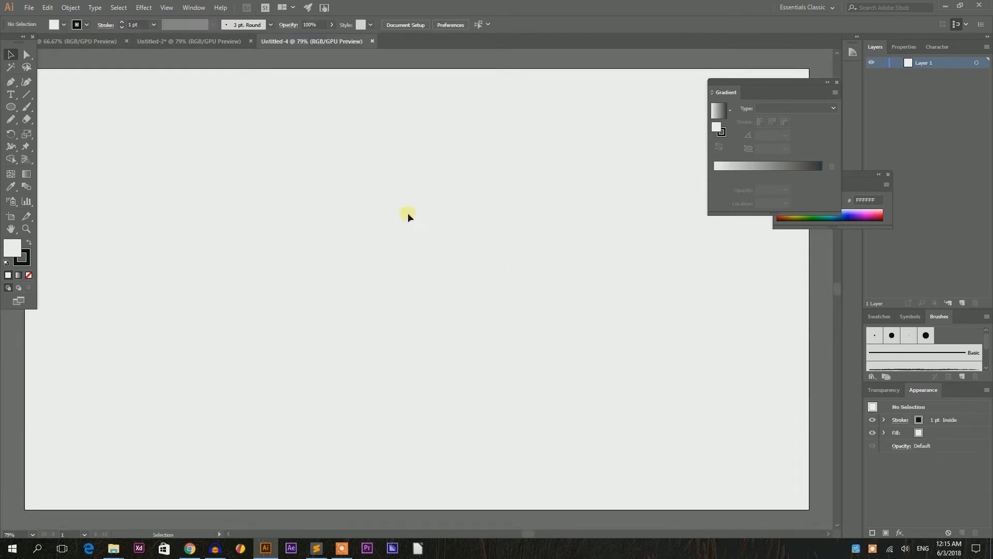
# In the Untitled-2 document, draw a circle about 300 px across slightly left of the artboard's centre and give it a solid white fill.
pyautogui.click(173, 42)
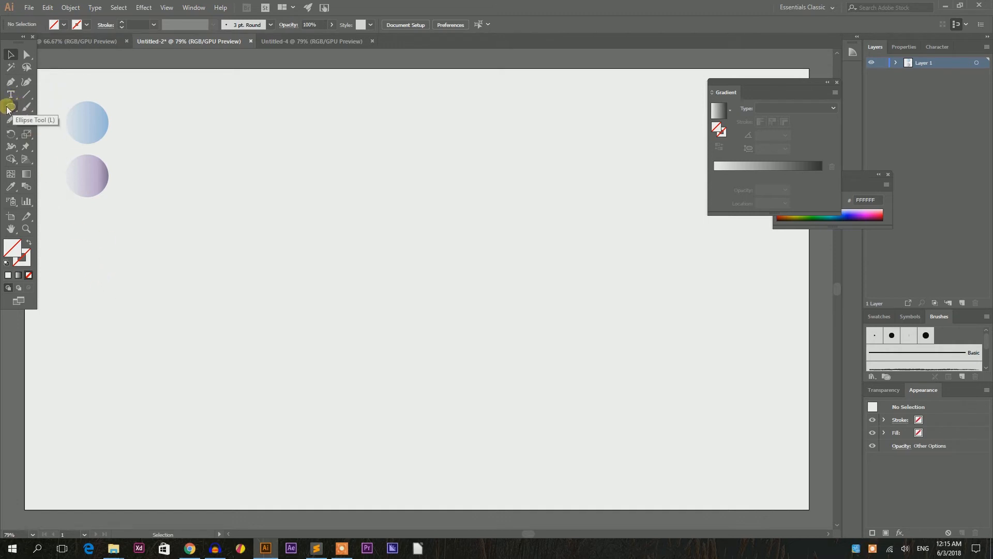
pyautogui.moveTo(7, 109); pyautogui.dragTo(70, 132)
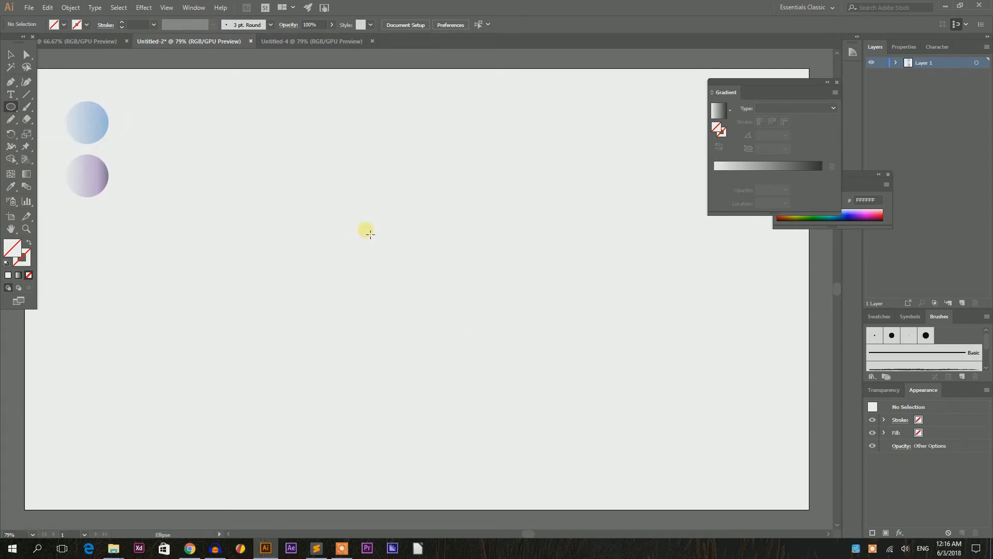
pyautogui.moveTo(376, 267); pyautogui.dragTo(411, 334)
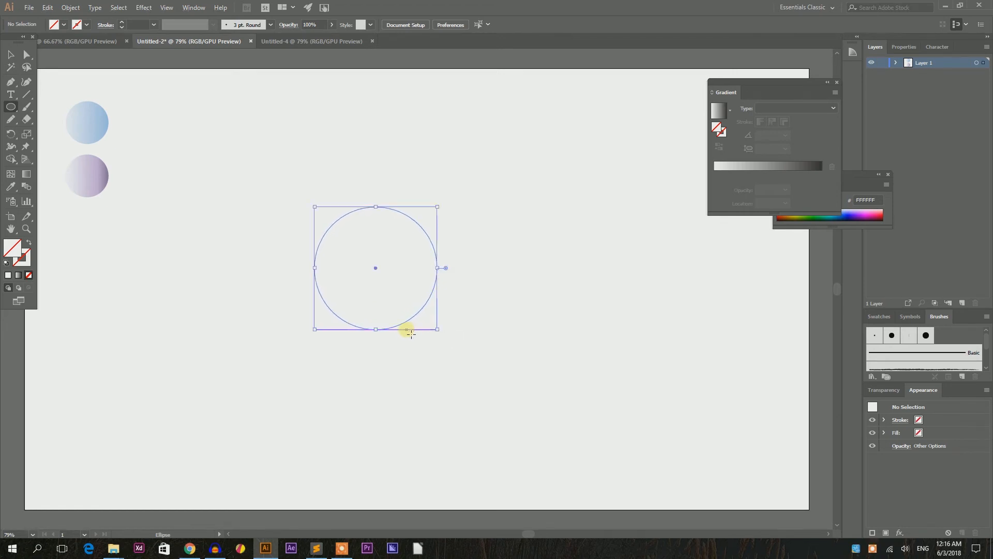
pyautogui.click(8, 274)
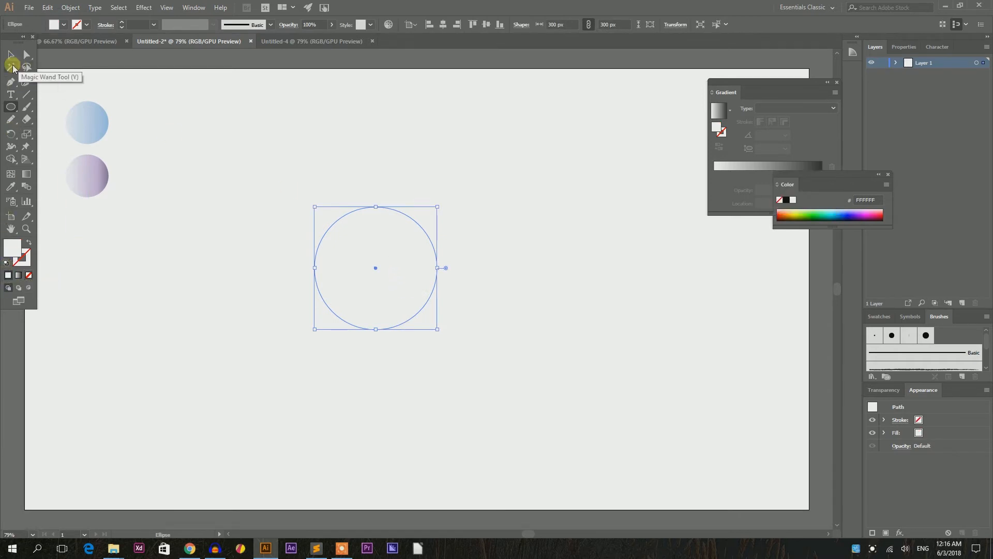
# Copy the small blue circle's linear gradient onto the large circle with the Eyedropper and reselect the large circle.
pyautogui.click(11, 187)
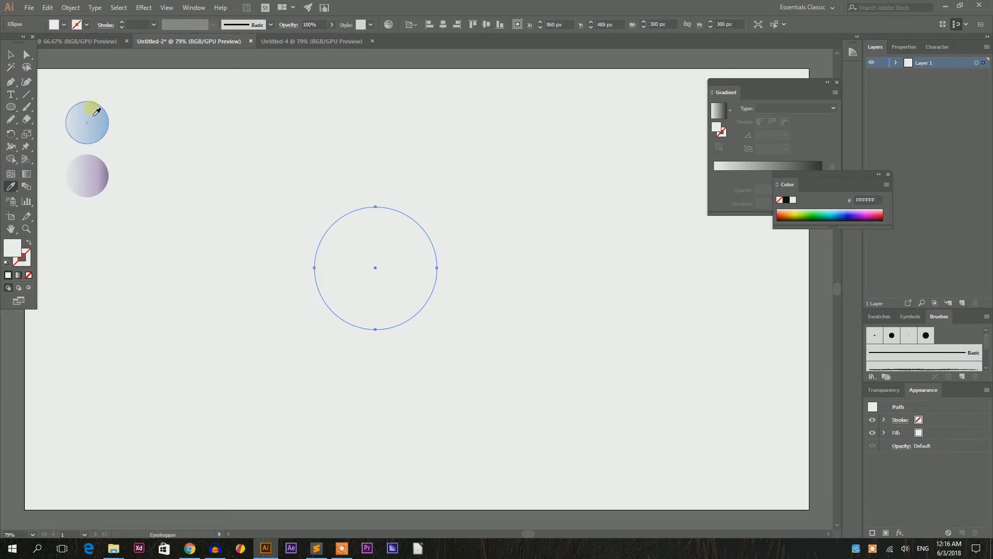
pyautogui.click(84, 120)
pyautogui.click(19, 56)
pyautogui.click(335, 244)
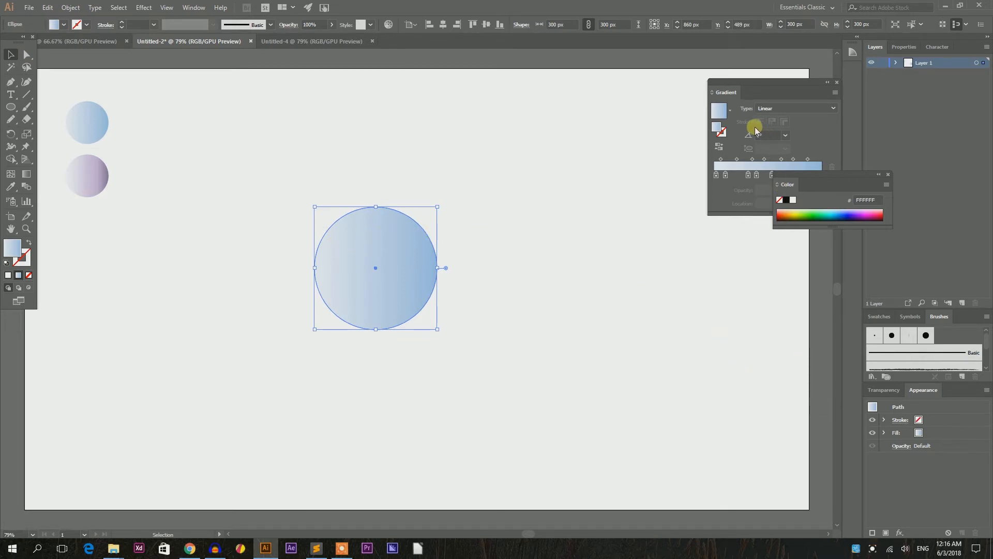
# Examine the colours of the first and last stops in the large circle's blue gradient.
pyautogui.moveTo(809, 176); pyautogui.dragTo(948, 191)
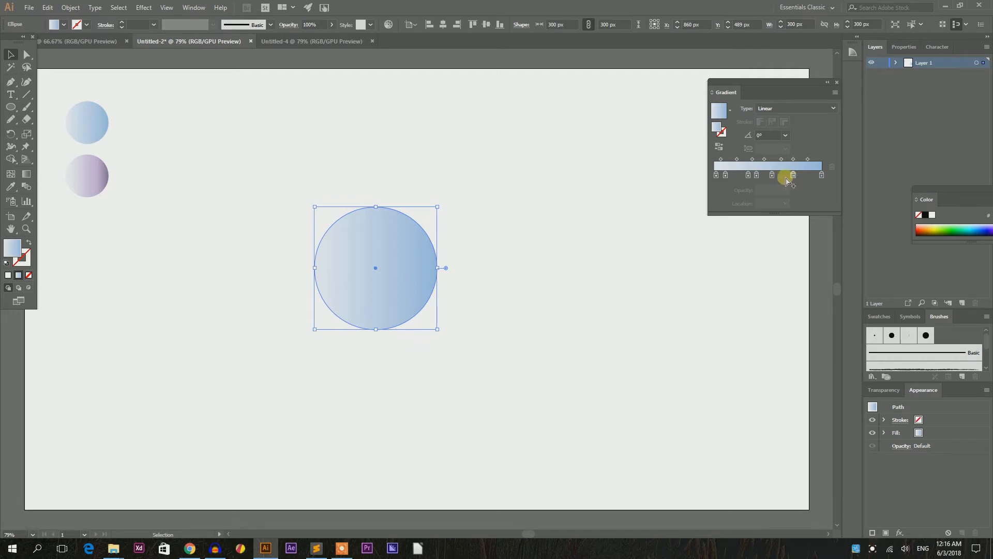
pyautogui.doubleClick(716, 178)
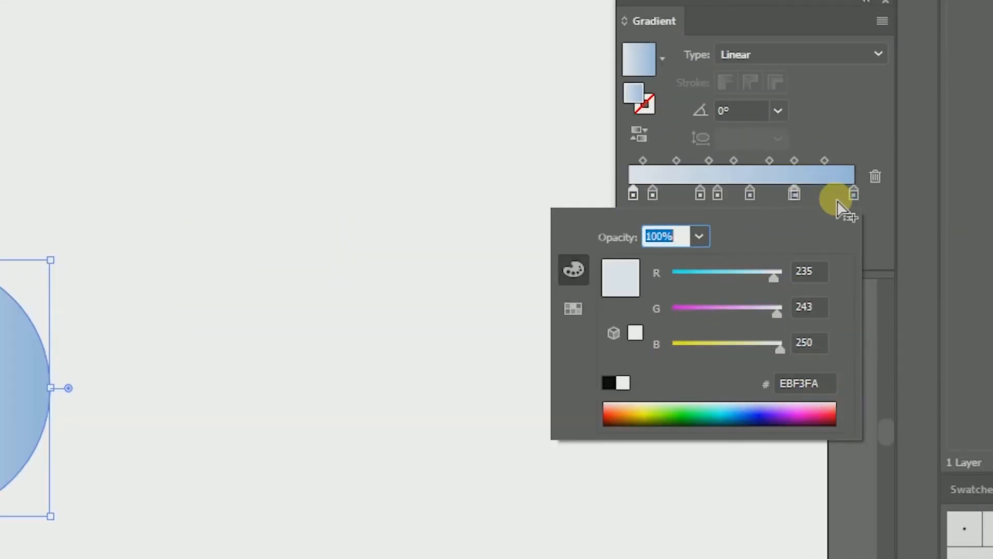
pyautogui.click(853, 194)
pyautogui.doubleClick(853, 195)
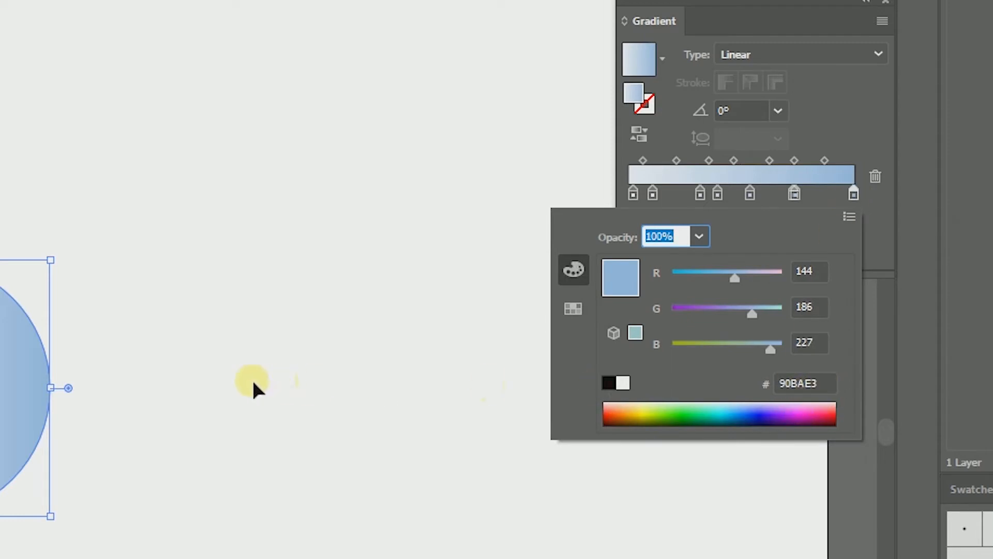
pyautogui.press('Escape')
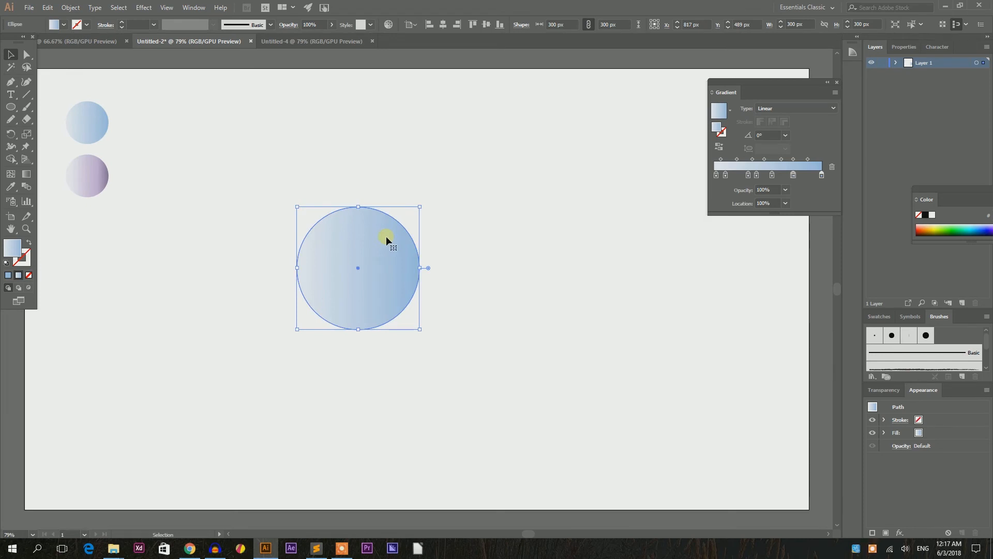
# Start a Zig Zag distortion on the large circle and set its size to 8%, relative.
pyautogui.click(140, 8)
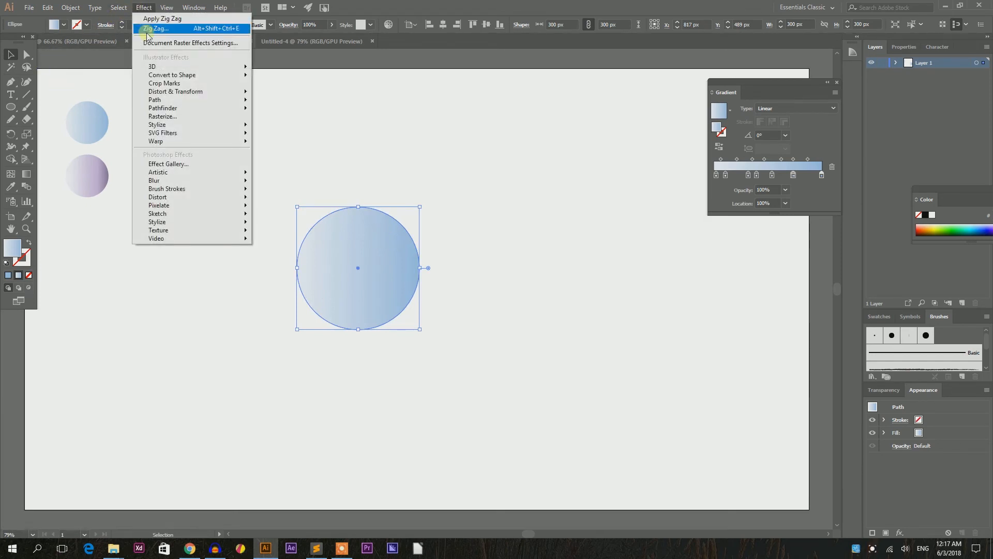
pyautogui.moveTo(186, 93)
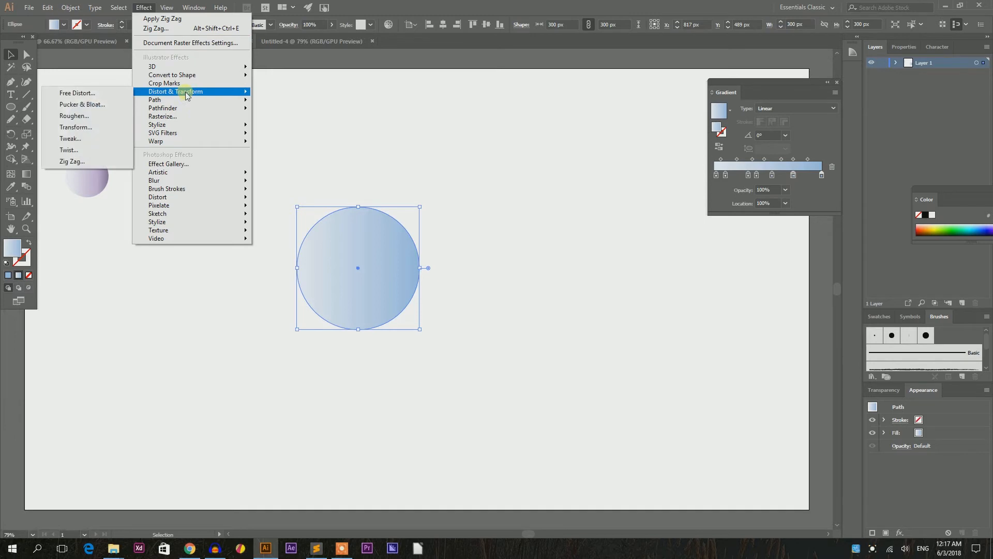
pyautogui.click(85, 161)
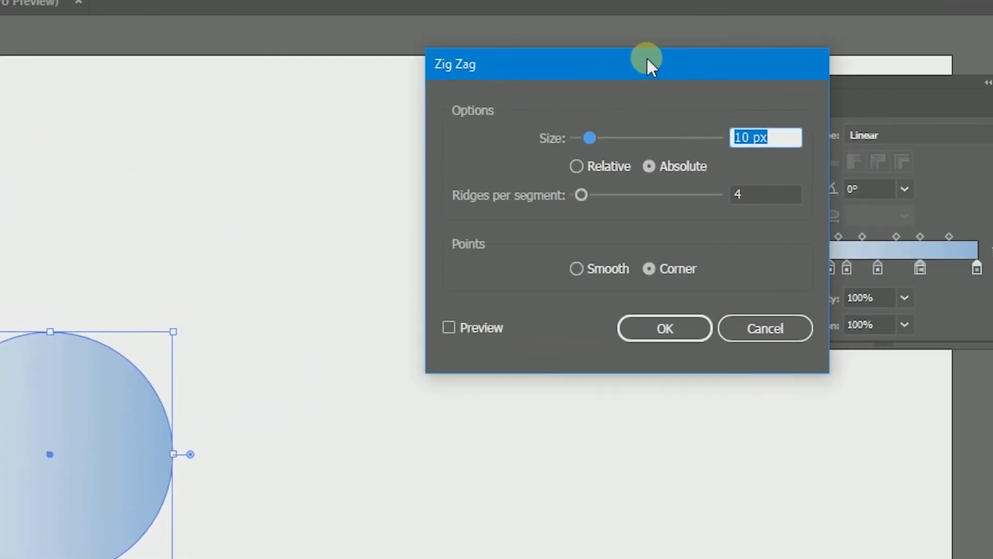
pyautogui.moveTo(647, 58); pyautogui.dragTo(523, 59)
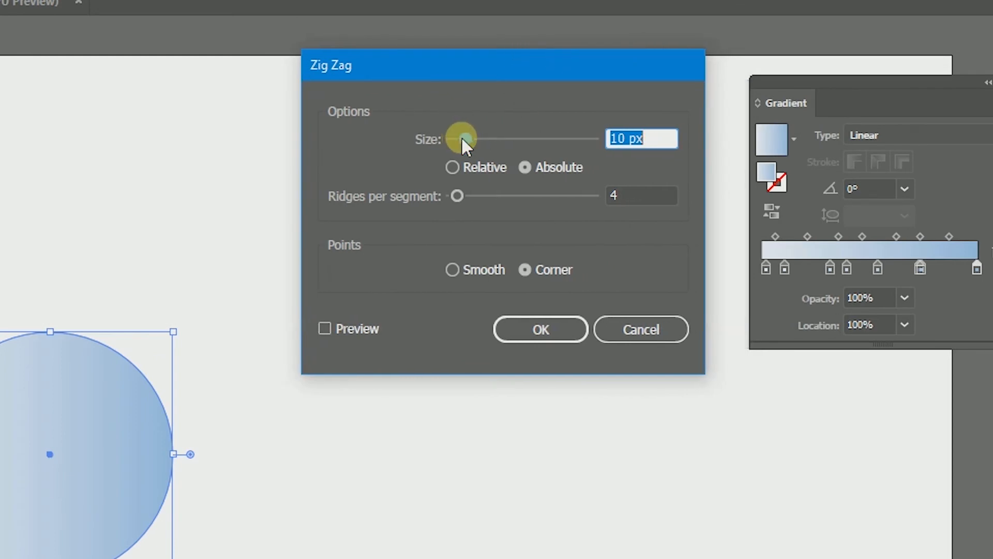
pyautogui.press('Down')
pyautogui.press('Down')
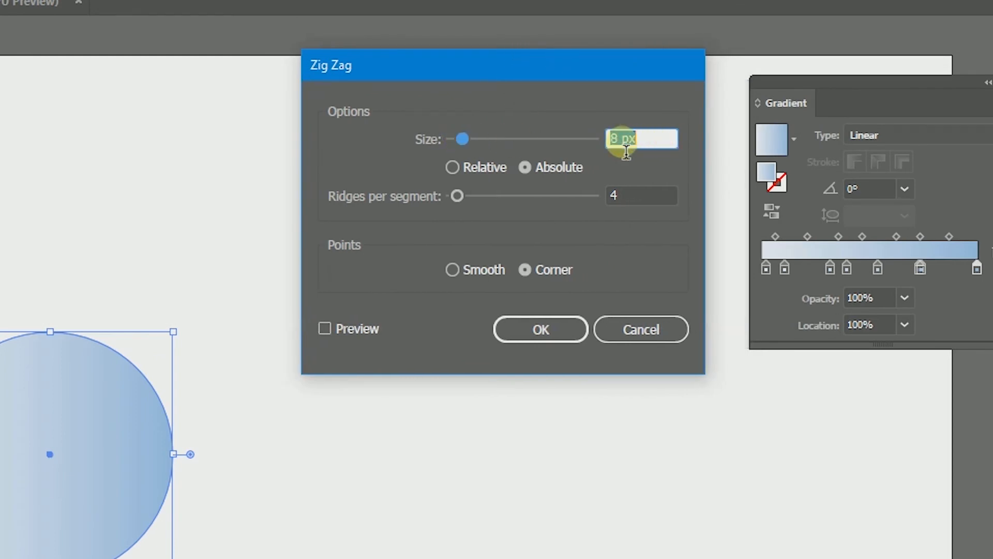
pyautogui.click(452, 167)
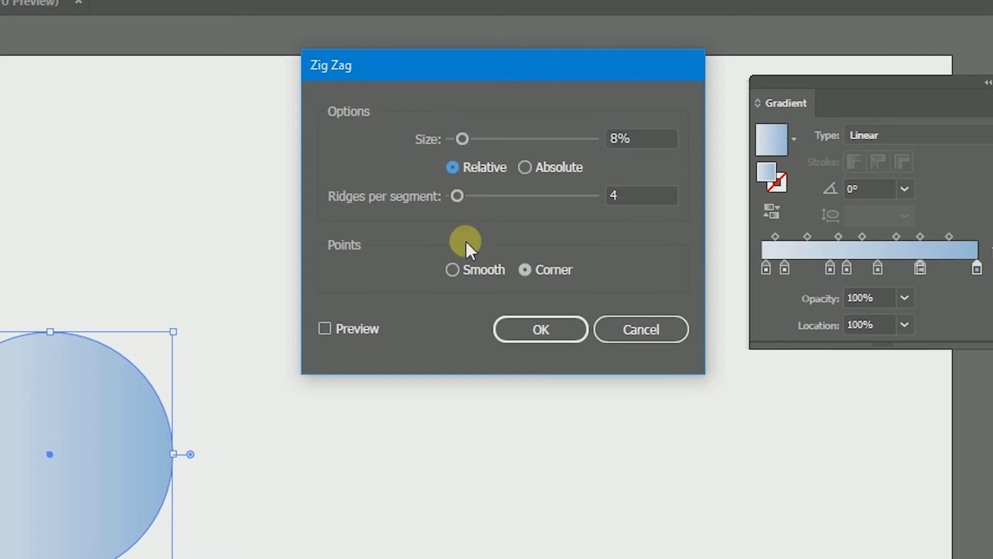
# Set the Zig Zag to smooth points with 6 ridges per segment, preview it and apply it to the circle.
pyautogui.click(453, 270)
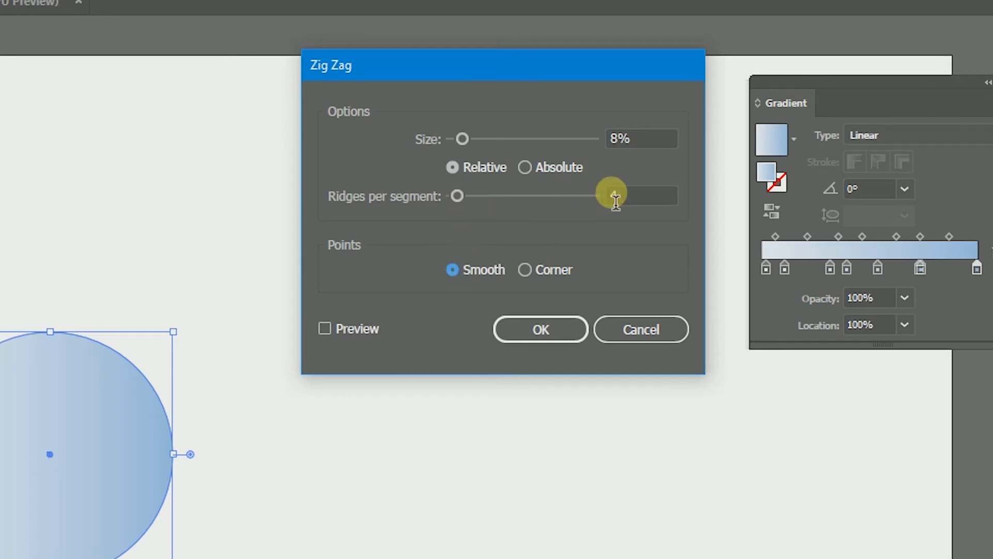
pyautogui.click(637, 197)
pyautogui.press('Up')
pyautogui.press('Up')
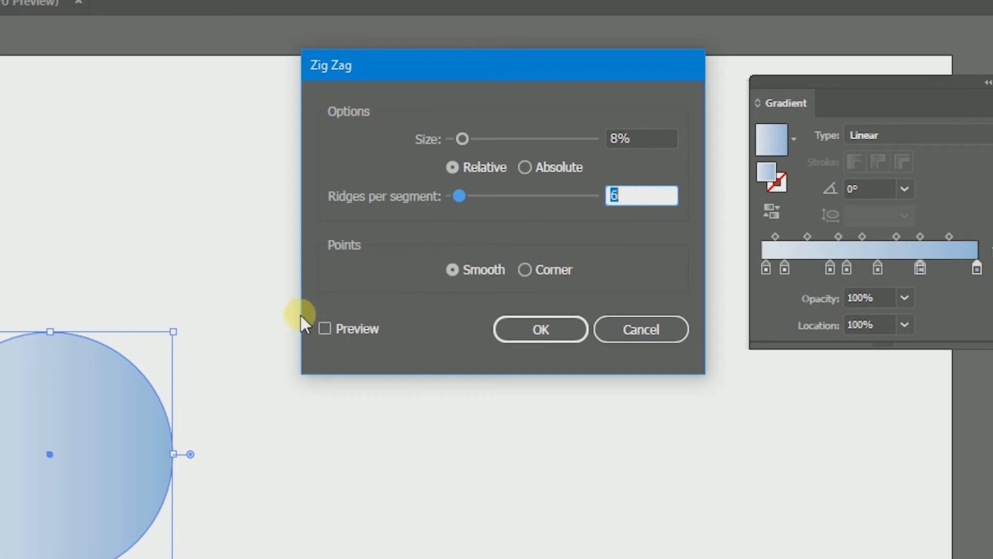
pyautogui.click(324, 329)
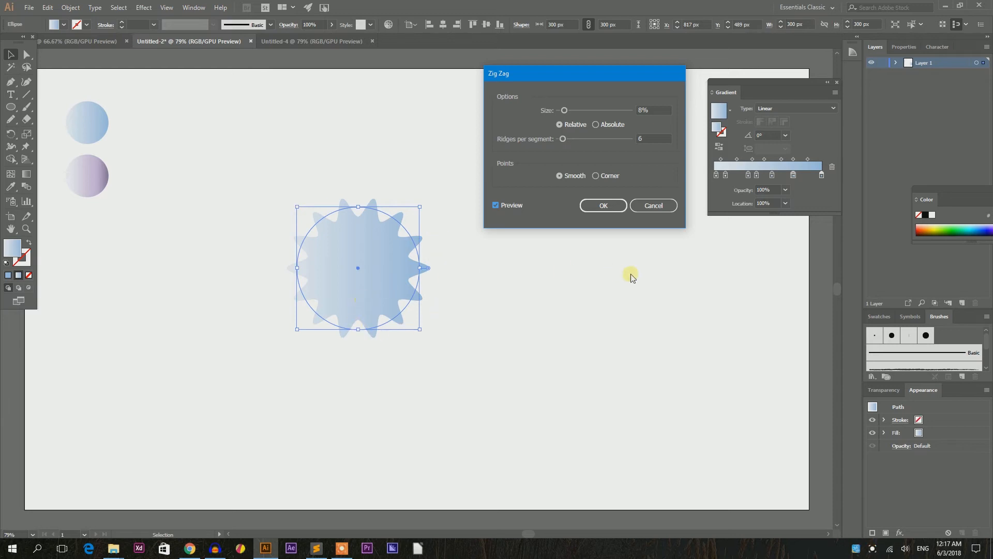
pyautogui.click(603, 204)
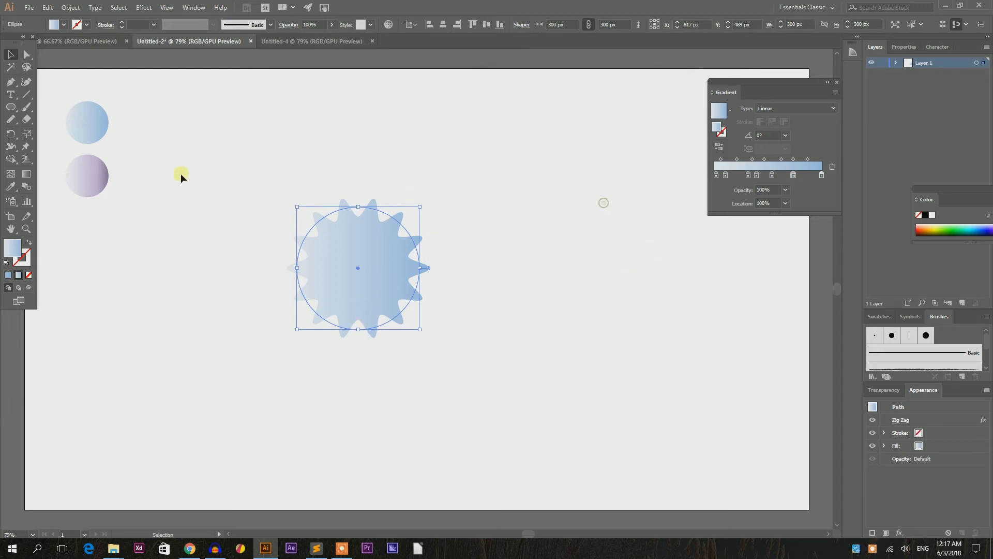
# Expand the appearance of the zig-zag circle into a path and place a copy to its left.
pyautogui.click(70, 7)
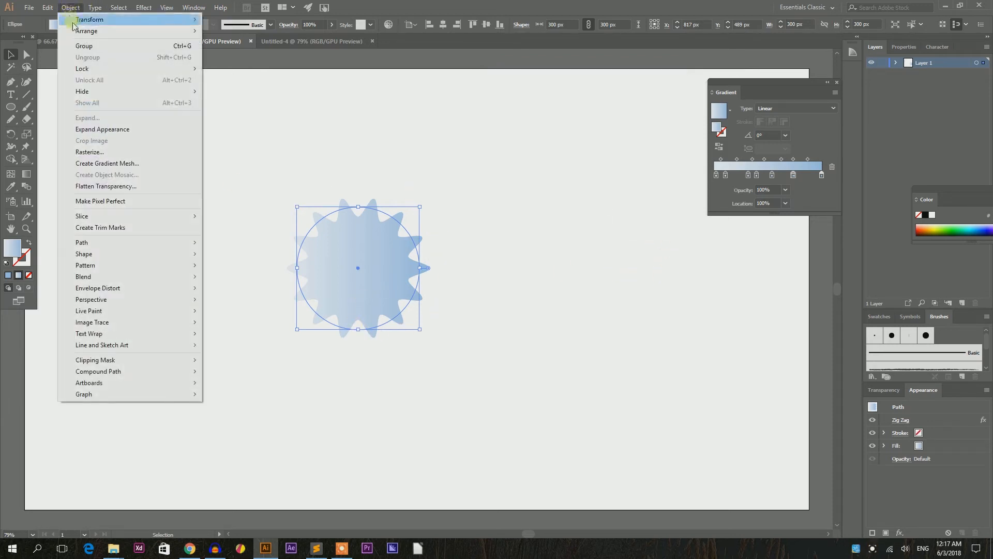
pyautogui.click(80, 129)
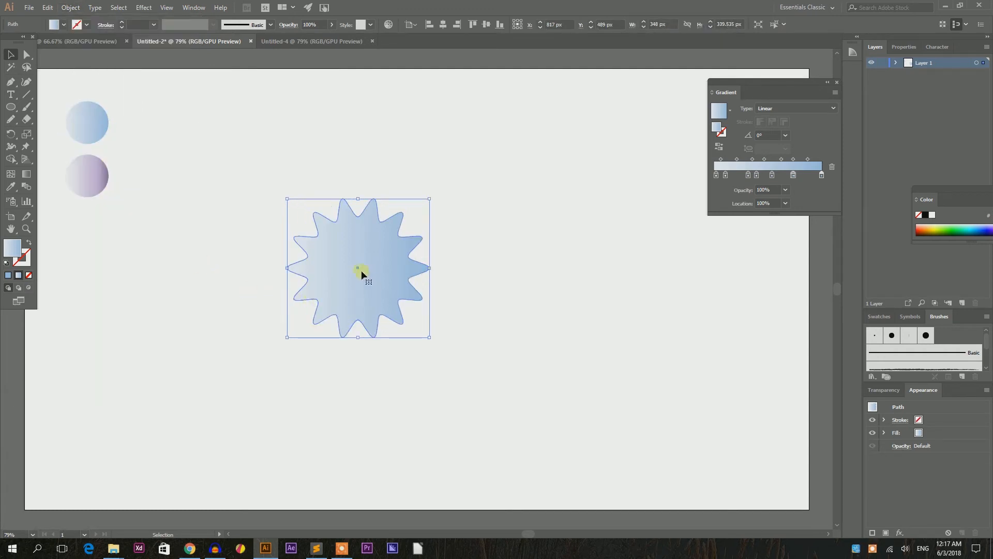
pyautogui.moveTo(346, 267); pyautogui.dragTo(132, 259)
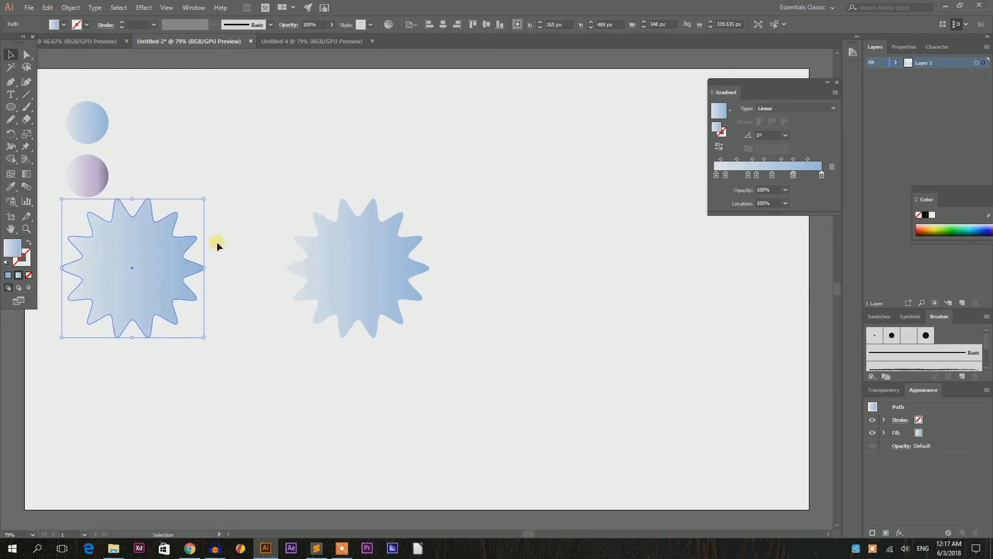
# Move the two spiky shapes side by side around the artboard's centre with a clear gap between them.
pyautogui.moveTo(155, 240); pyautogui.dragTo(224, 227)
pyautogui.moveTo(196, 145); pyautogui.dragTo(359, 325)
pyautogui.moveTo(338, 258); pyautogui.dragTo(470, 259)
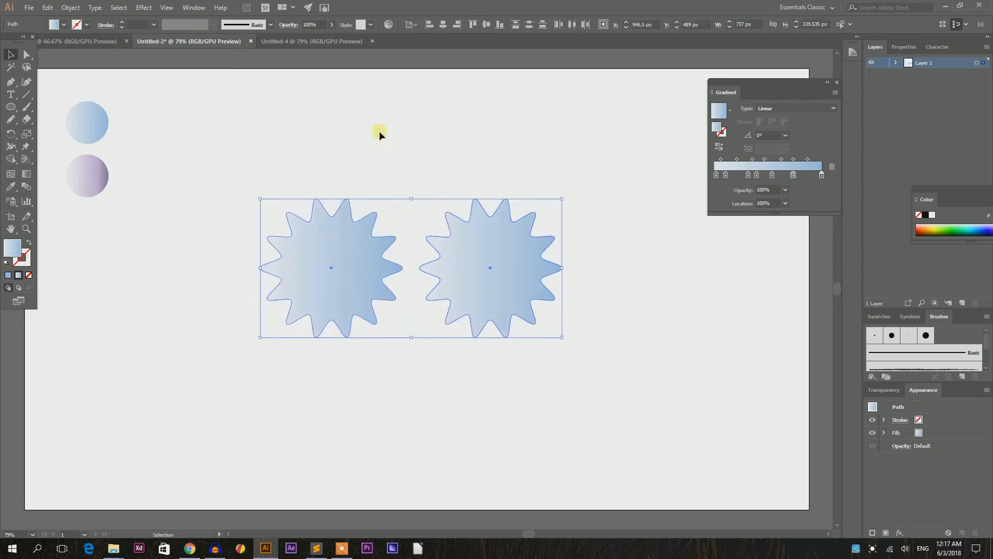
pyautogui.click(379, 131)
pyautogui.moveTo(340, 249); pyautogui.dragTo(315, 250)
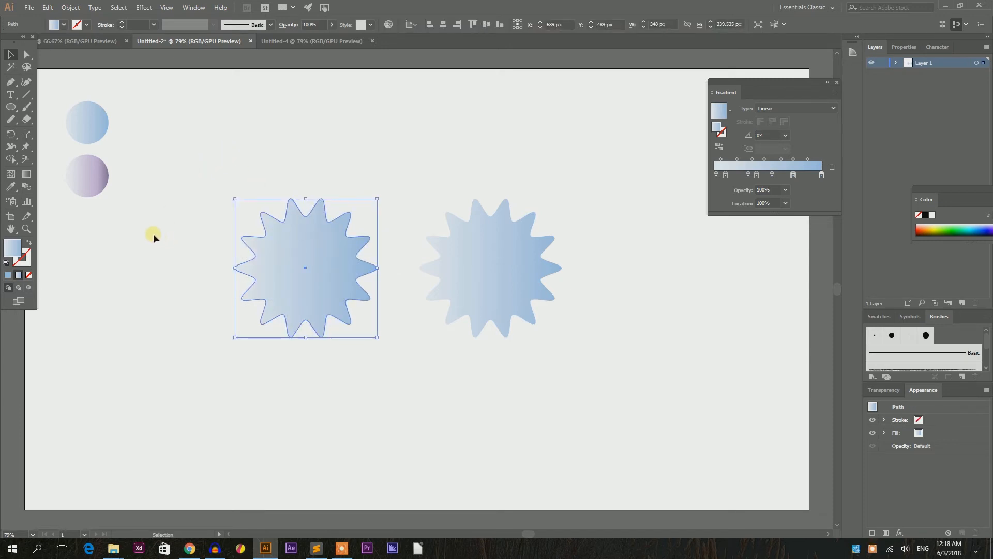
# Apply the small purple circle's gradient to the left spiky shape with the Eyedropper, and examine the colours of its first and last gradient stops.
pyautogui.click(11, 187)
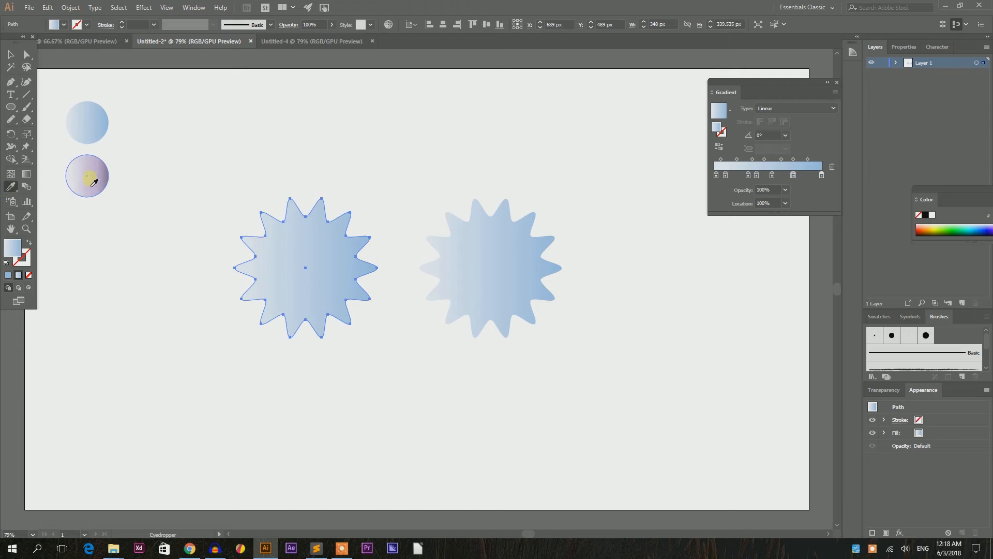
pyautogui.click(91, 184)
pyautogui.click(11, 55)
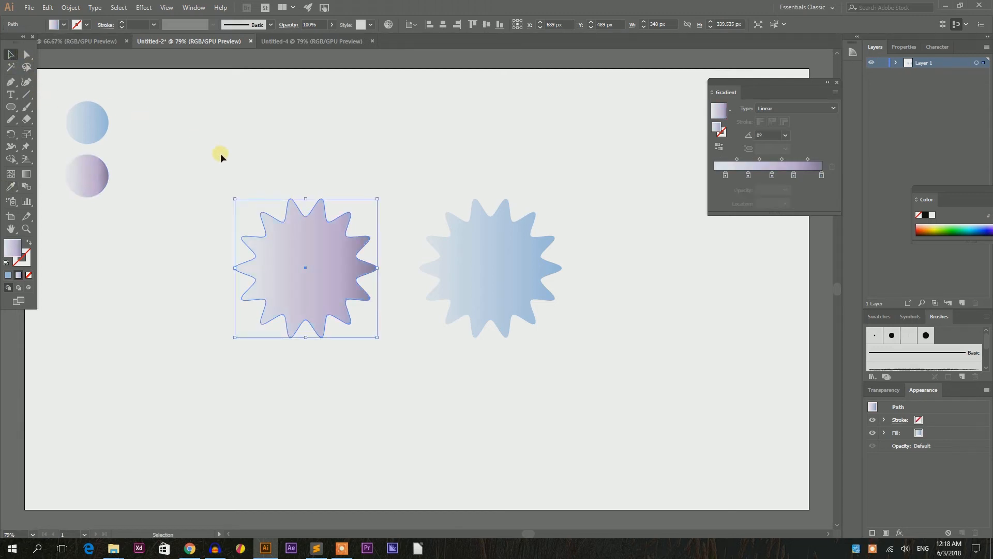
pyautogui.doubleClick(725, 175)
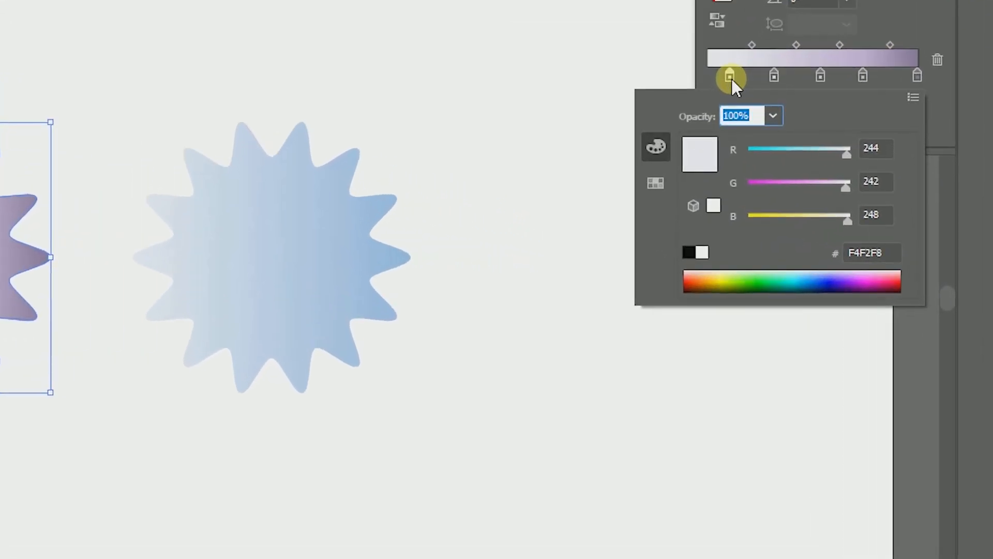
pyautogui.click(729, 76)
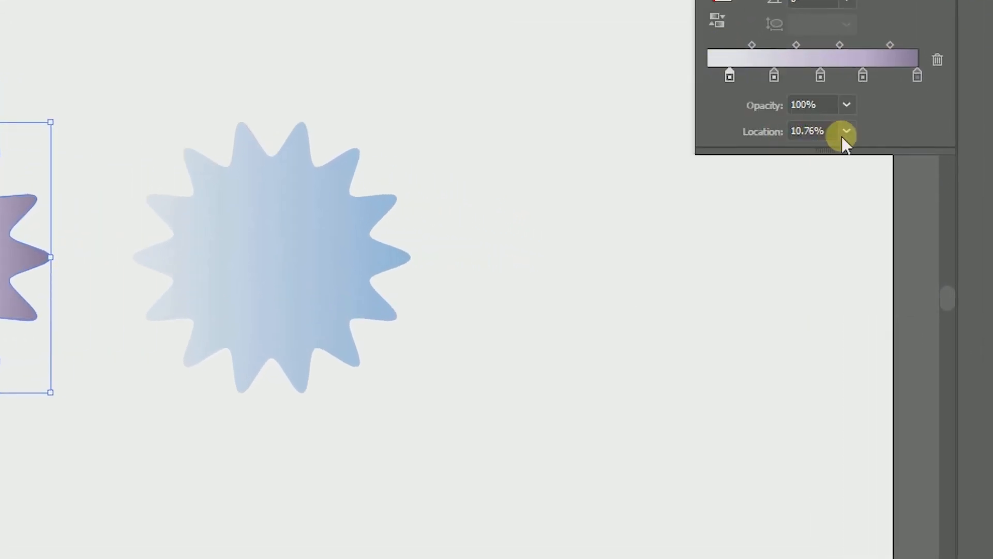
pyautogui.doubleClick(917, 75)
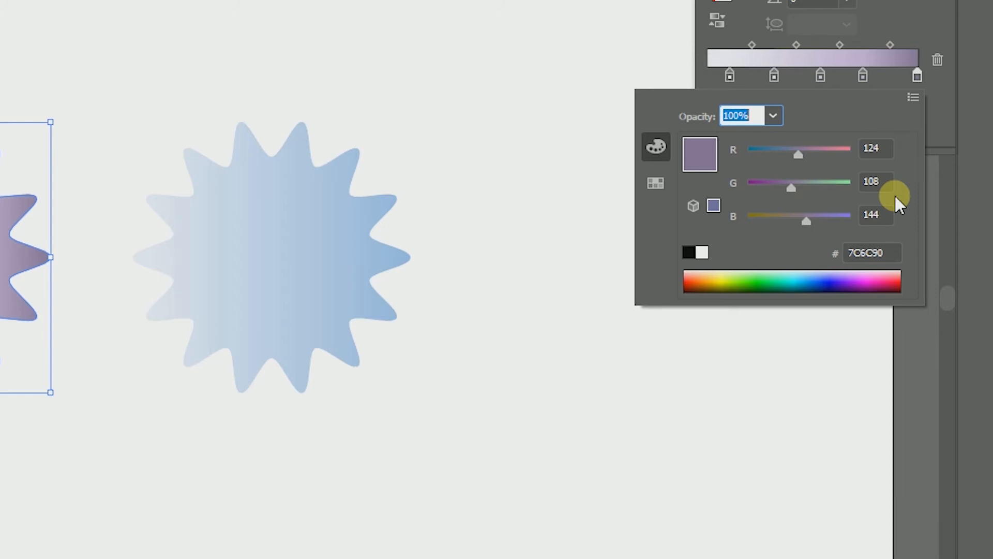
pyautogui.click(101, 49)
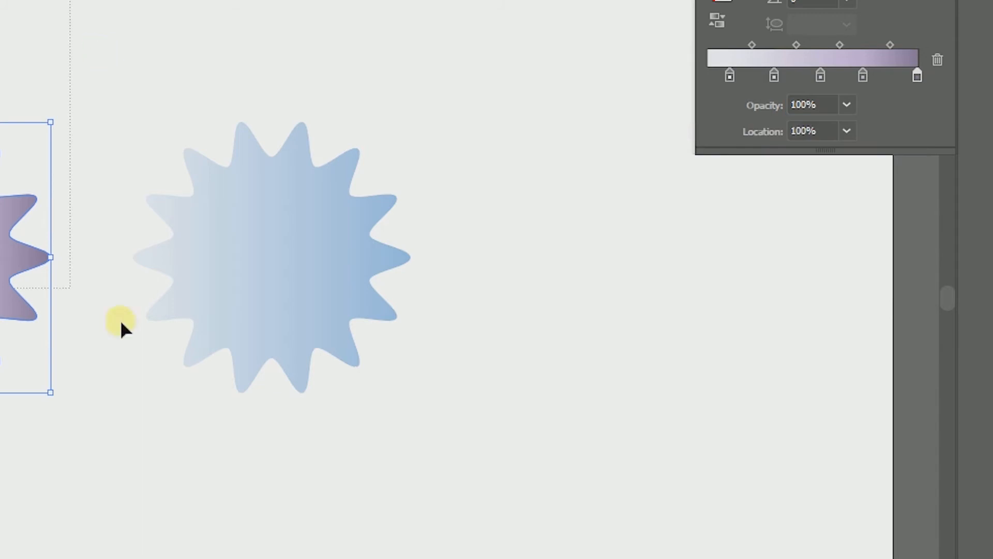
# Select both spiky shapes and set the blend options to Specified Steps spacing with 100 steps.
pyautogui.moveTo(122, 325); pyautogui.dragTo(502, 282)
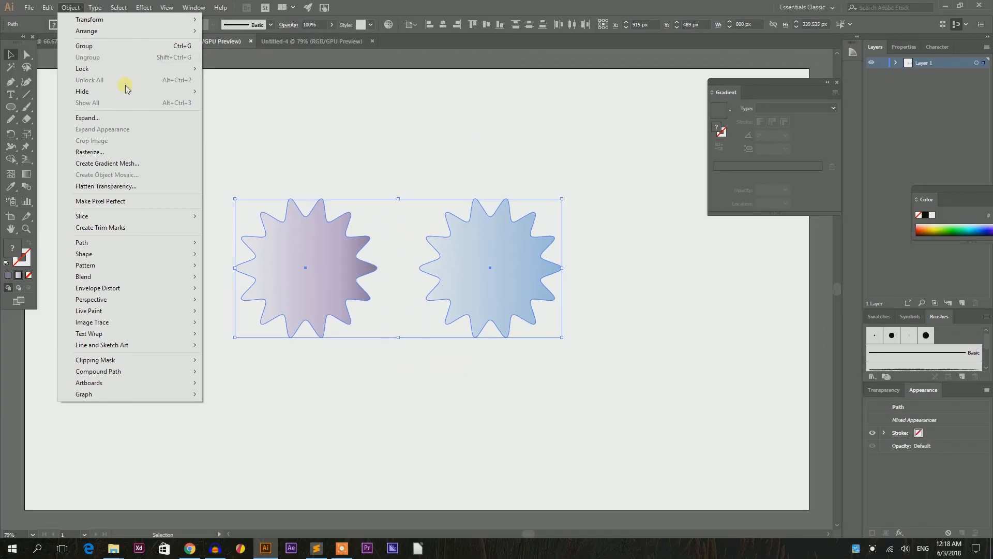
pyautogui.click(126, 85)
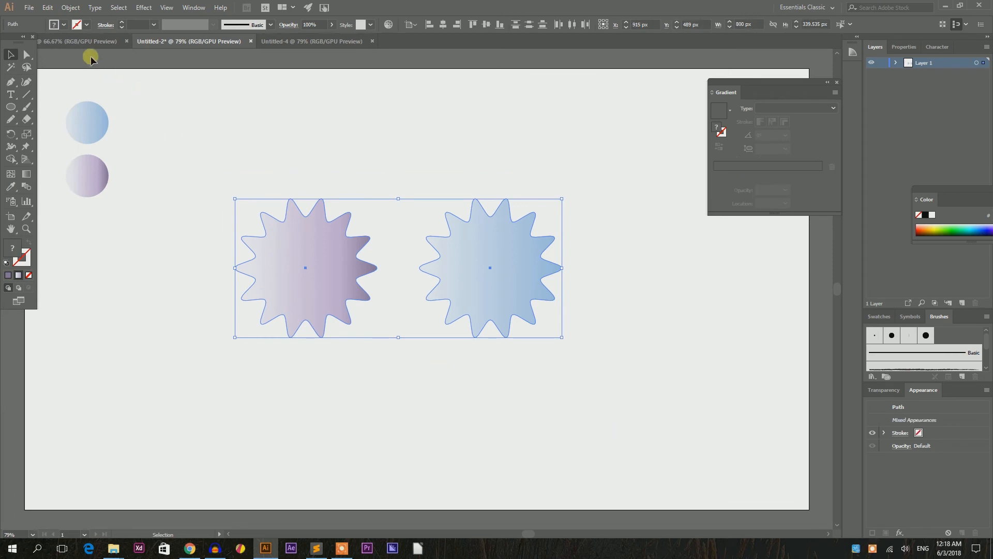
pyautogui.click(71, 8)
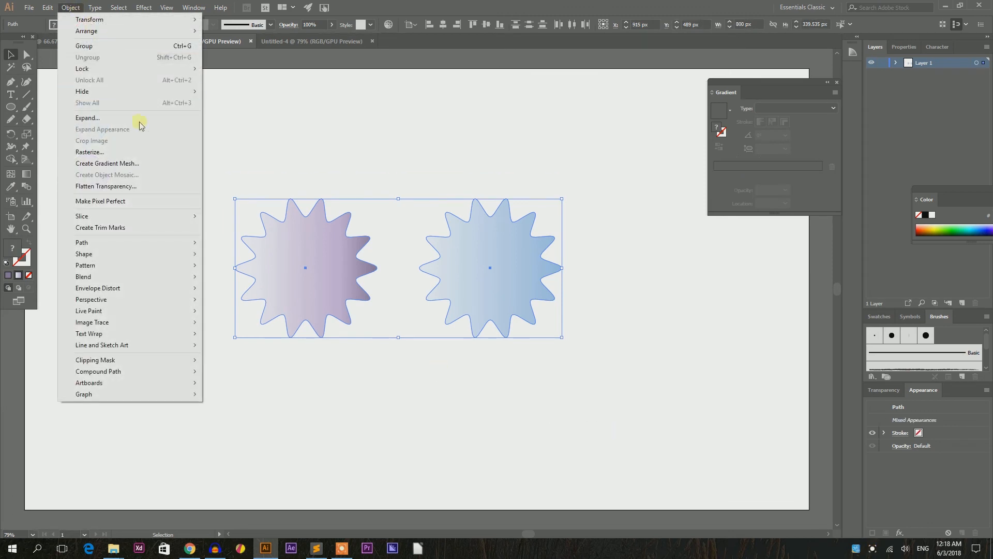
pyautogui.moveTo(154, 278)
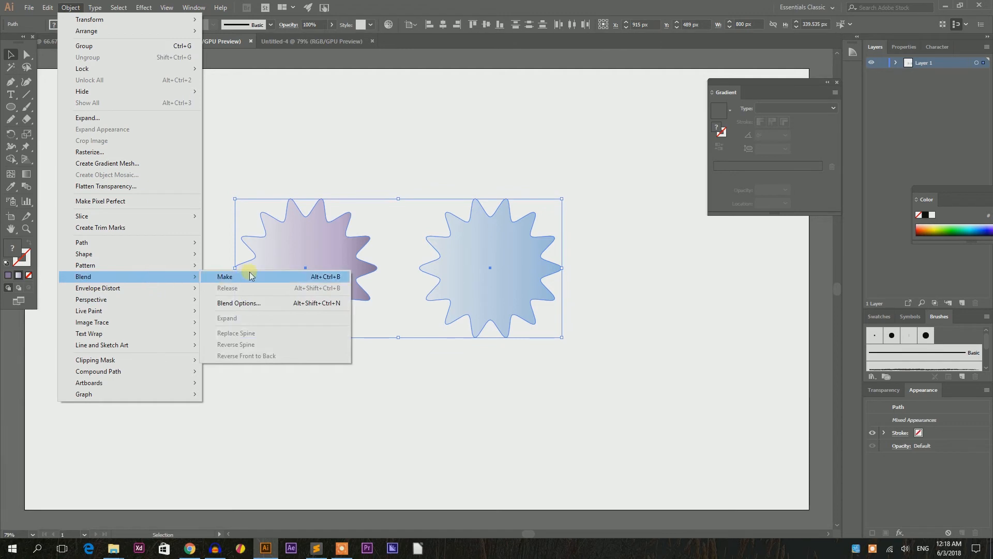
pyautogui.click(244, 303)
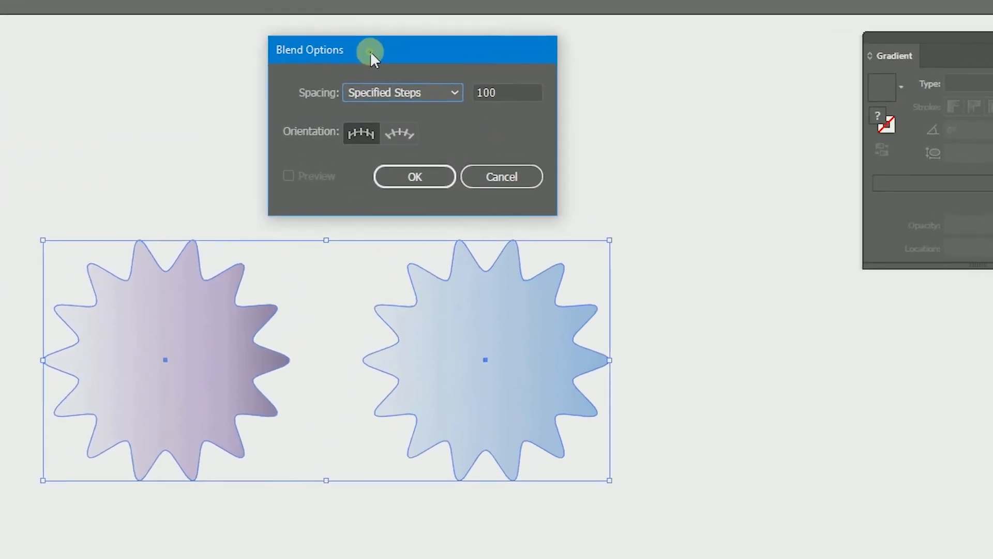
pyautogui.moveTo(371, 51); pyautogui.dragTo(424, 46)
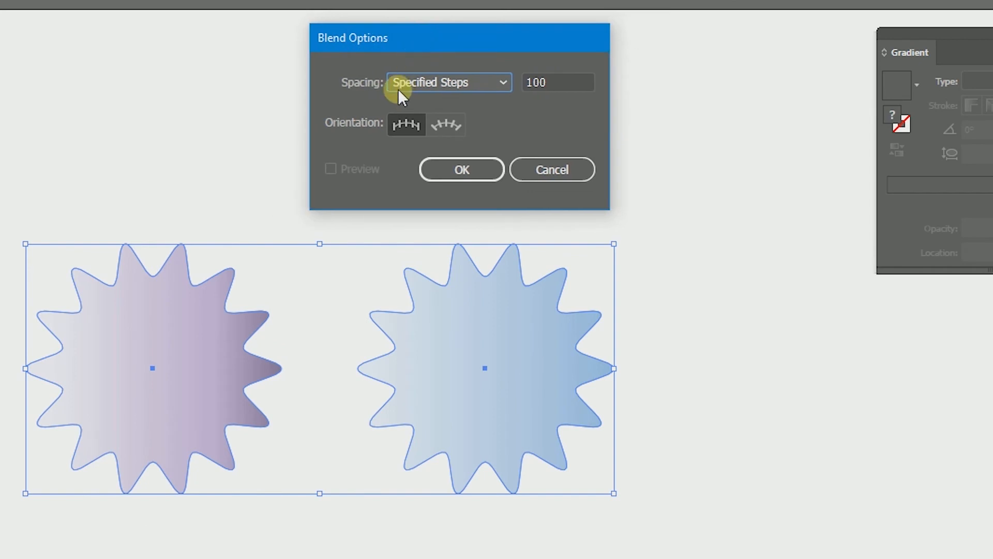
pyautogui.click(398, 86)
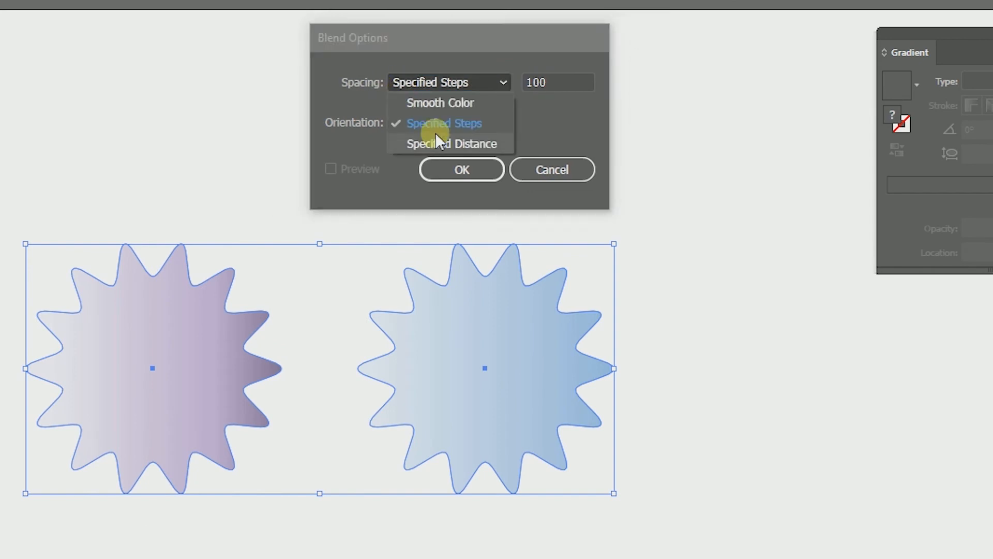
pyautogui.click(436, 124)
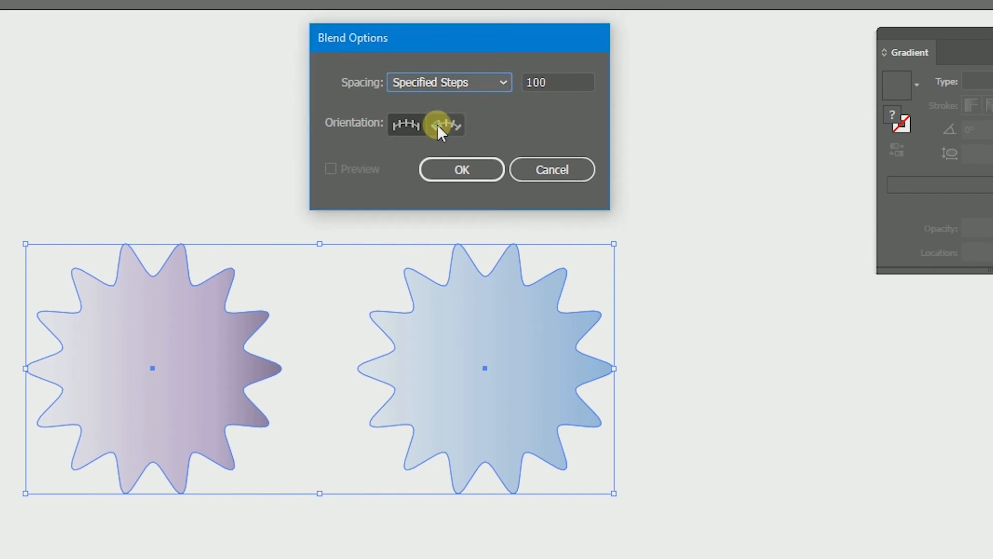
pyautogui.click(549, 88)
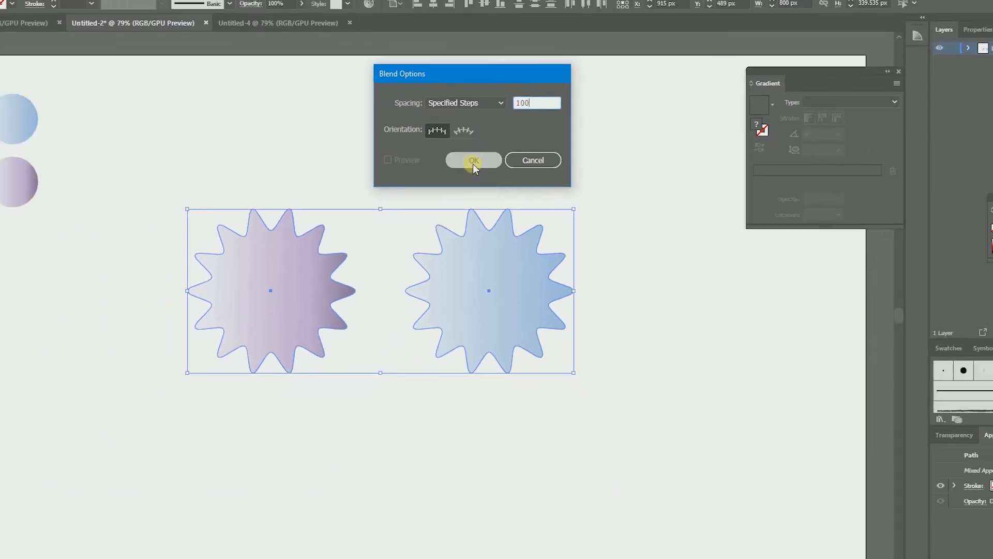
pyautogui.click(462, 170)
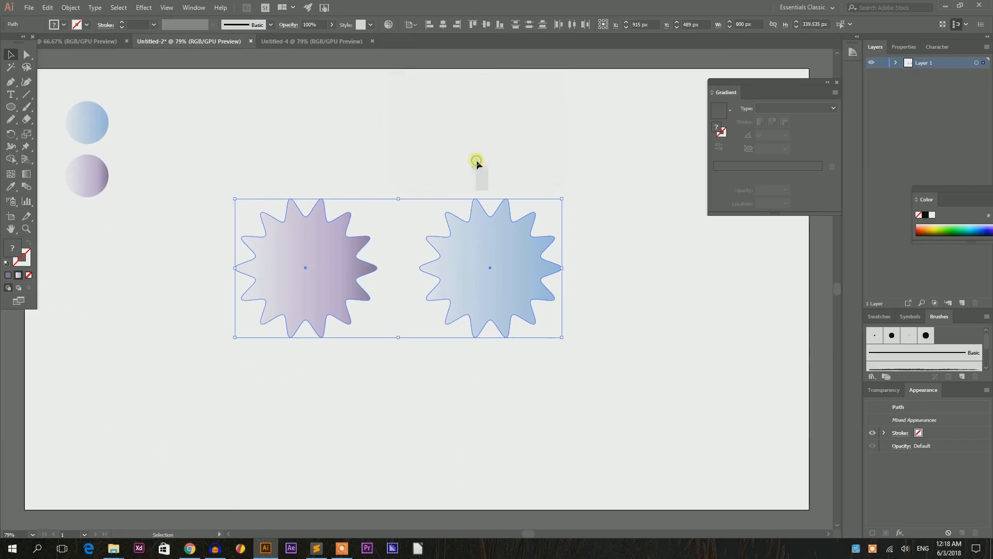
# Make a blend between the purple and blue spiky shapes and move it to the upper part of the artboard.
pyautogui.hotkey('ctrl', 'alt', 'b')
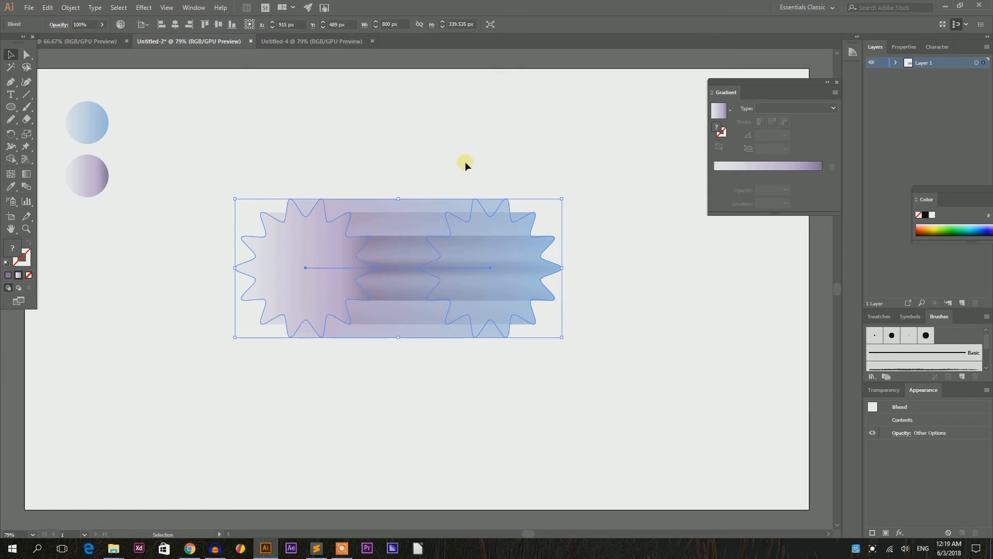
pyautogui.click(73, 7)
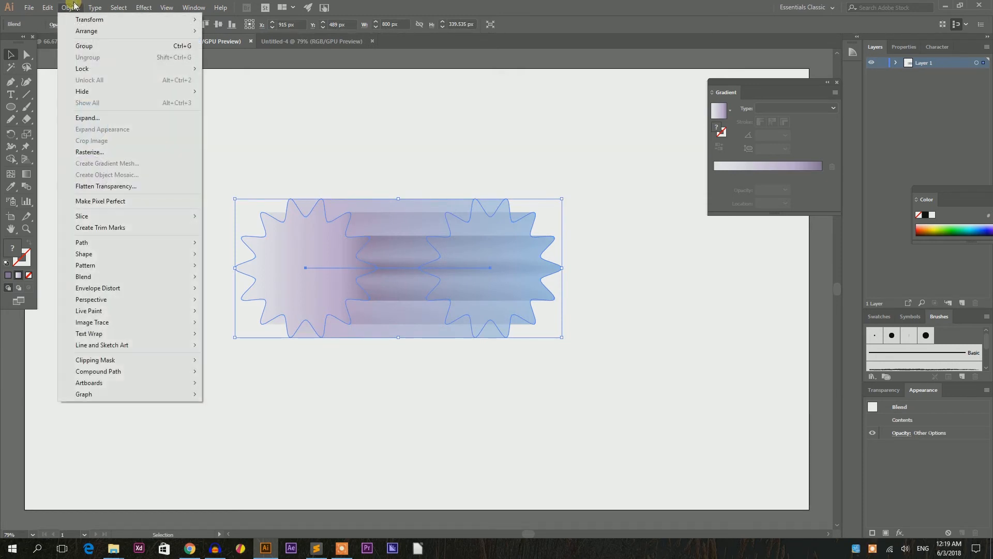
pyautogui.moveTo(118, 242)
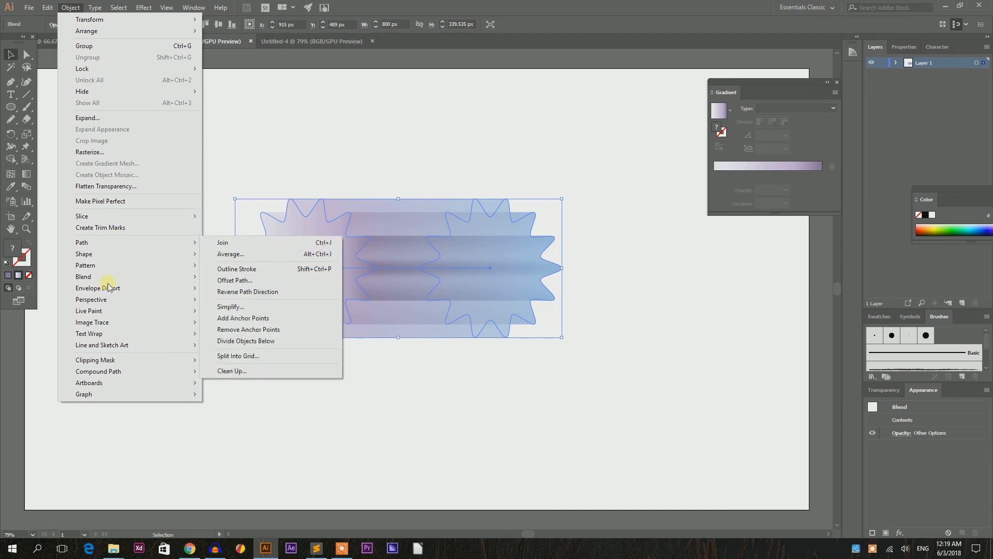
pyautogui.click(358, 101)
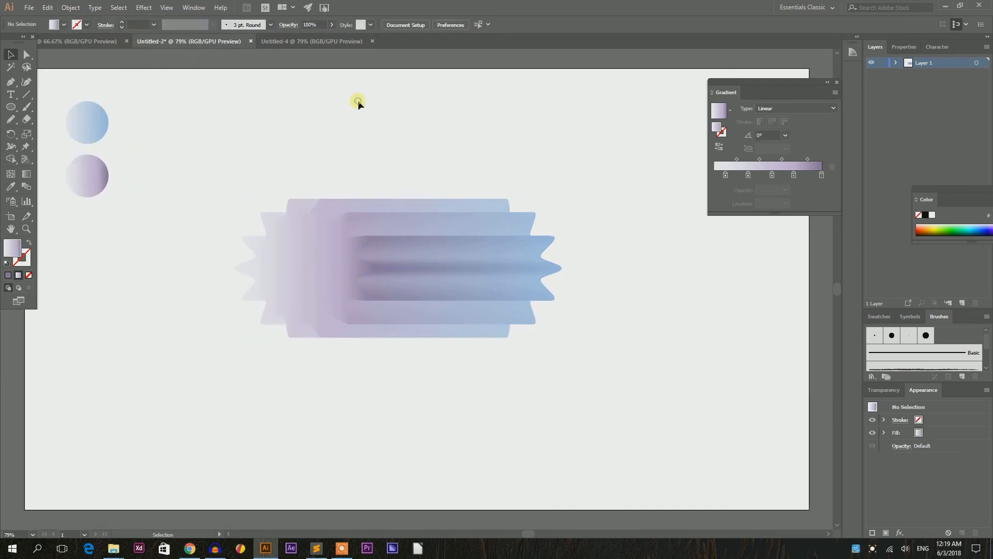
pyautogui.click(321, 278)
pyautogui.moveTo(321, 278); pyautogui.dragTo(271, 183)
# Draw a freehand looping wave path below the blend with the Pencil tool, about 1438 px wide and 490 px high.
pyautogui.click(9, 119)
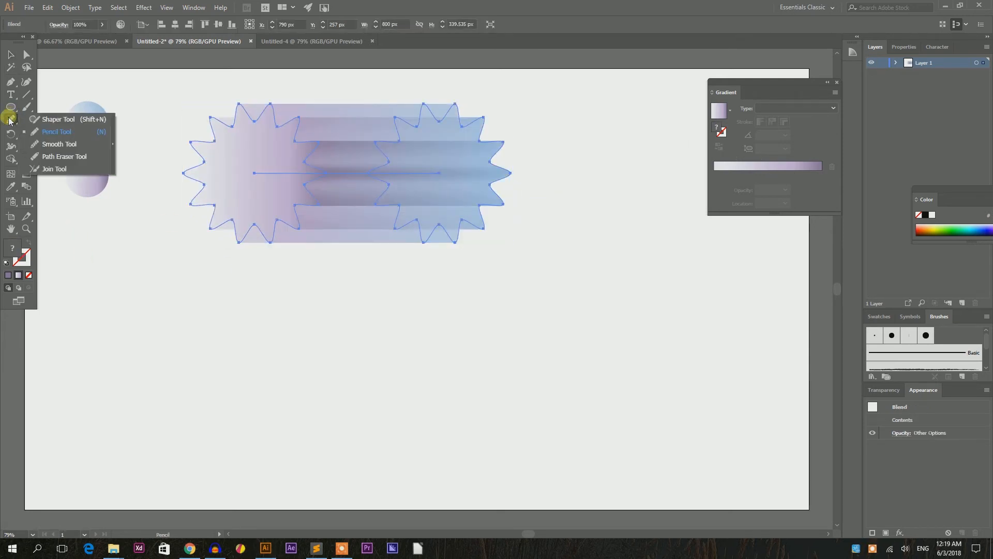
pyautogui.click(49, 132)
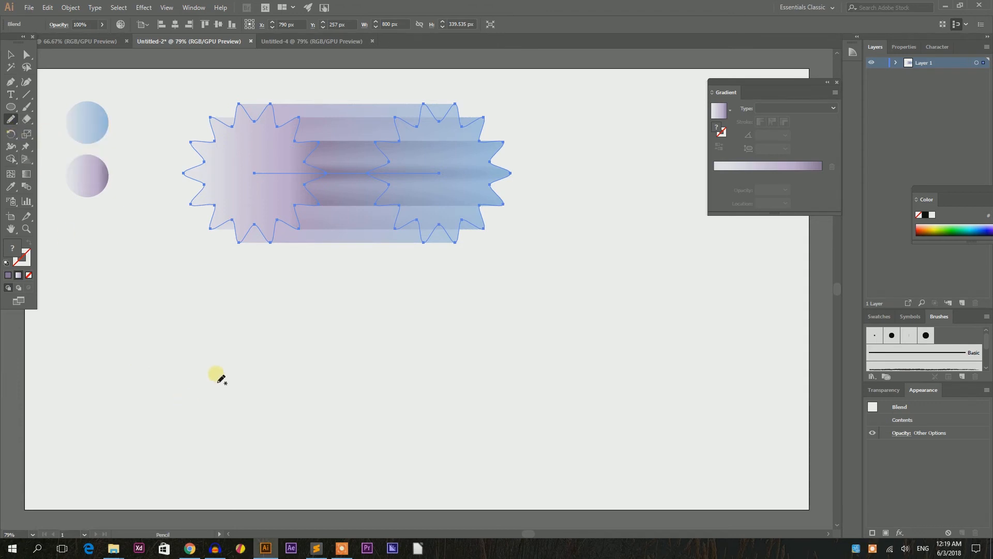
pyautogui.moveTo(207, 249)
pyautogui.mouseDown()
pyautogui.moveTo(164, 264)
pyautogui.moveTo(140, 313)
pyautogui.moveTo(147, 351)
pyautogui.moveTo(202, 384)
pyautogui.moveTo(260, 377)
pyautogui.moveTo(290, 327)
pyautogui.moveTo(253, 309)
pyautogui.moveTo(223, 339)
pyautogui.moveTo(213, 380)
pyautogui.moveTo(229, 417)
pyautogui.moveTo(289, 427)
pyautogui.moveTo(383, 331)
pyautogui.moveTo(448, 324)
pyautogui.moveTo(541, 349)
pyautogui.moveTo(632, 333)
pyautogui.moveTo(668, 299)
pyautogui.moveTo(674, 249)
pyautogui.moveTo(654, 230)
pyautogui.moveTo(624, 237)
pyautogui.moveTo(599, 266)
pyautogui.moveTo(595, 346)
pyautogui.moveTo(727, 414)
pyautogui.mouseUp()
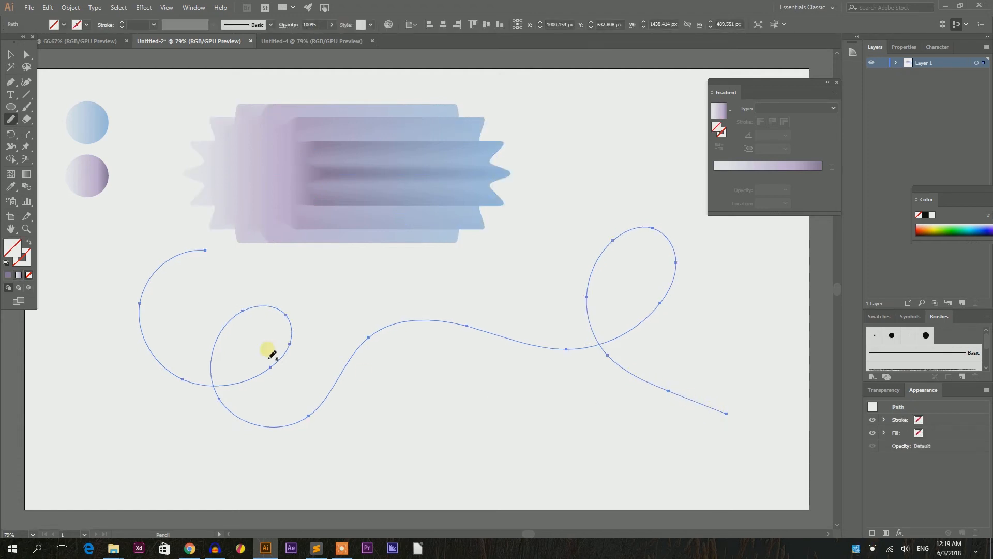
# Set the Pencil tool's fidelity to the smoothest level and accept its options.
pyautogui.doubleClick(8, 120)
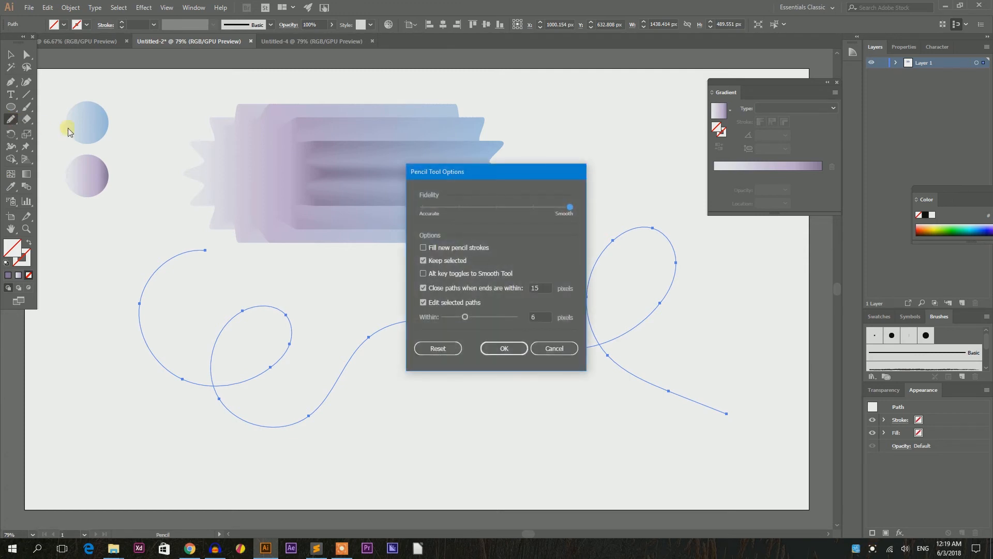
pyautogui.moveTo(473, 174); pyautogui.dragTo(386, 109)
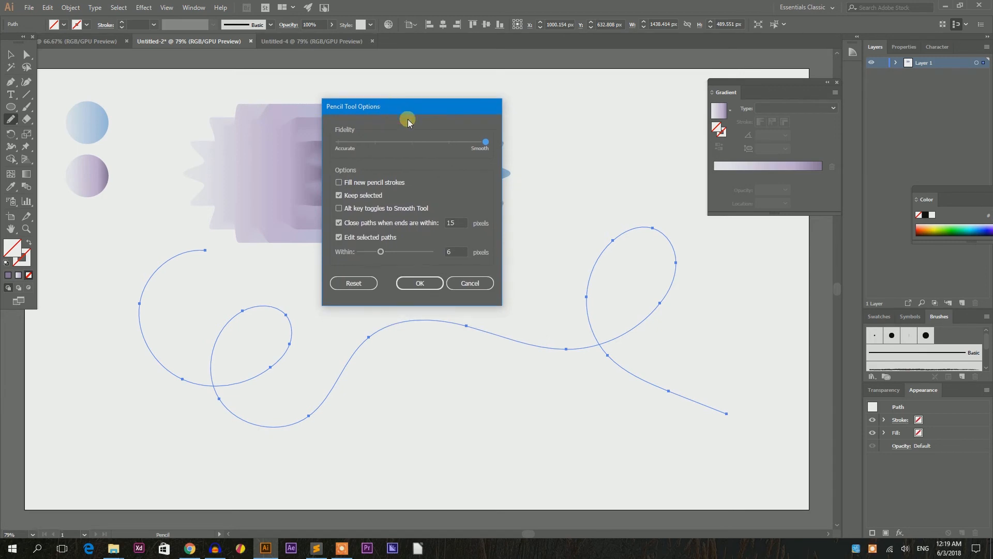
pyautogui.moveTo(479, 141)
pyautogui.mouseDown()
pyautogui.moveTo(369, 147)
pyautogui.moveTo(485, 143)
pyautogui.mouseUp()
pyautogui.click(417, 284)
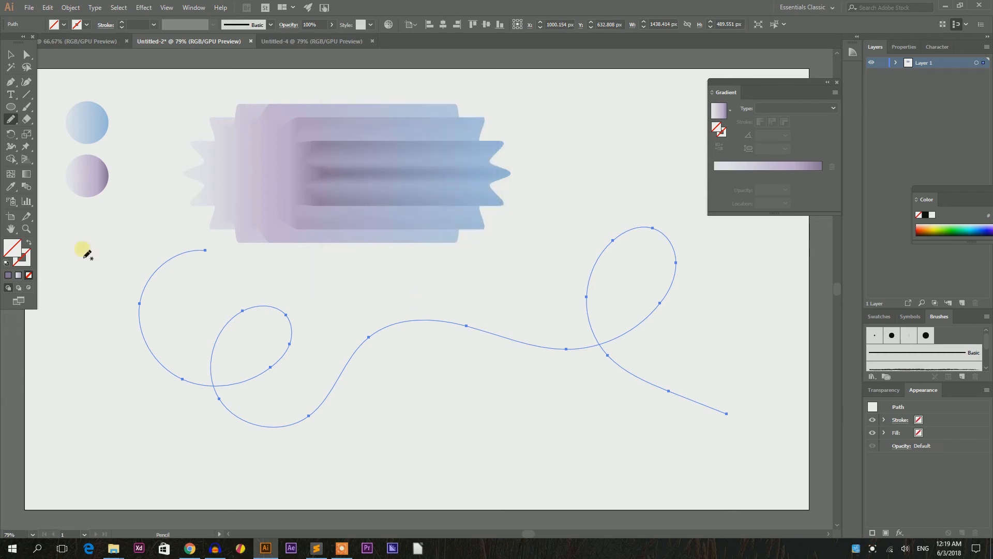
# Select the looping path together with the blend and replace the blend's spine with that path.
pyautogui.click(11, 54)
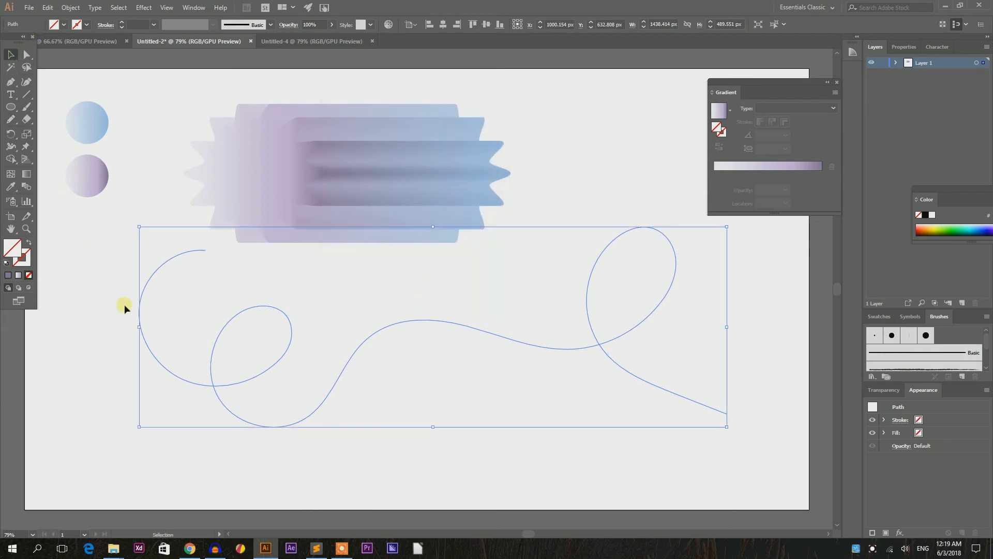
pyautogui.keyDown('shift'); pyautogui.click(257, 187); pyautogui.keyUp('shift')
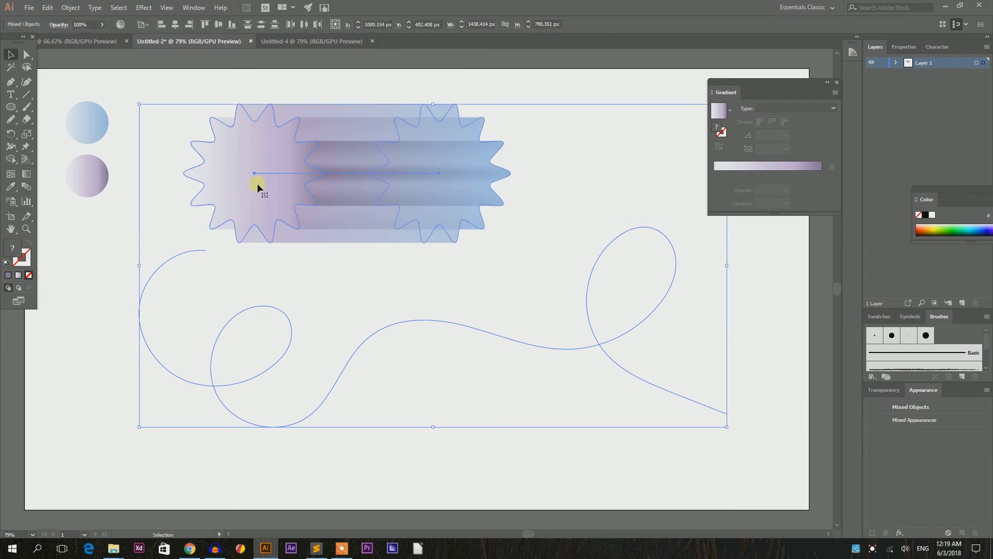
pyautogui.click(66, 7)
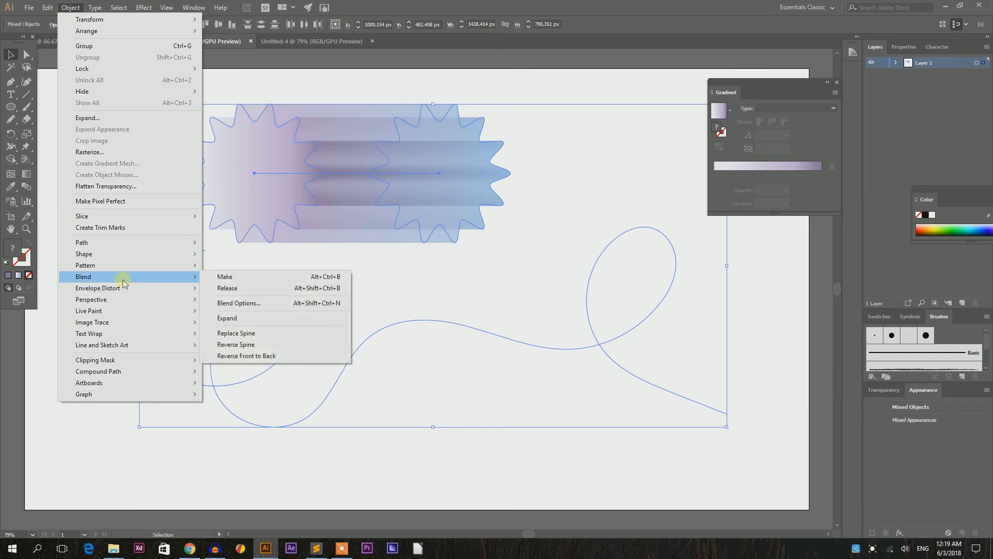
pyautogui.moveTo(156, 265)
pyautogui.moveTo(190, 277)
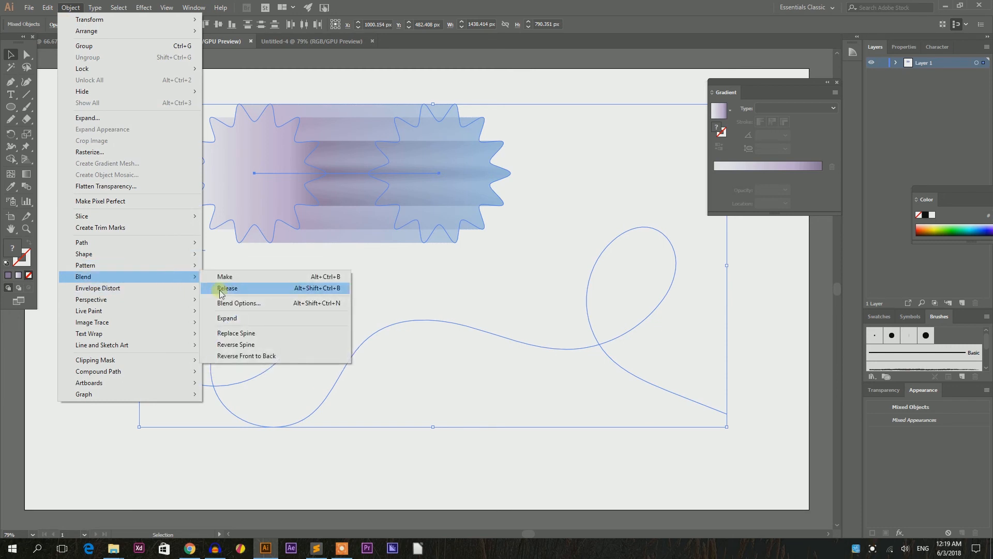
pyautogui.click(248, 333)
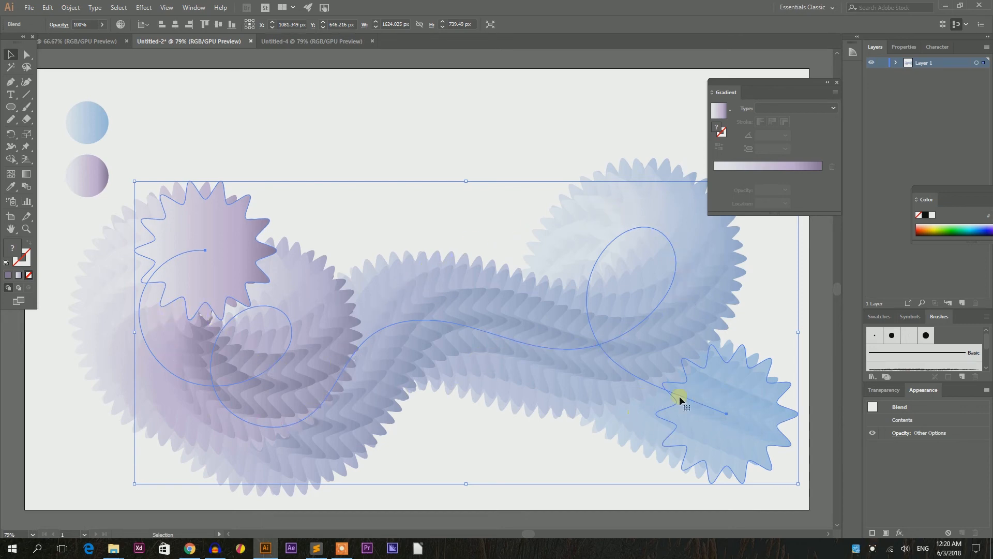
# Preview the blend along the looping path with 400 specified steps and discard the change.
pyautogui.click(70, 8)
pyautogui.moveTo(116, 291)
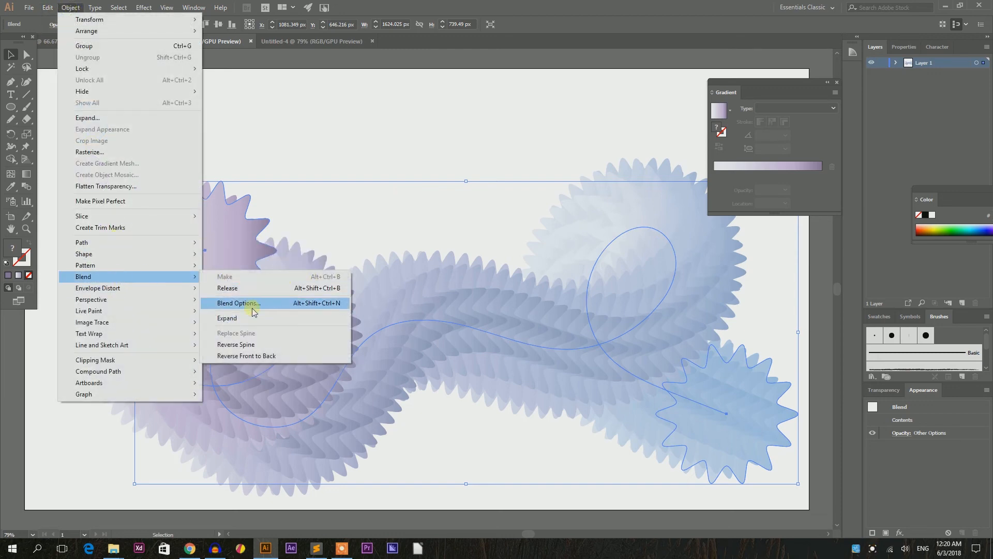
pyautogui.click(252, 308)
pyautogui.doubleClick(512, 110)
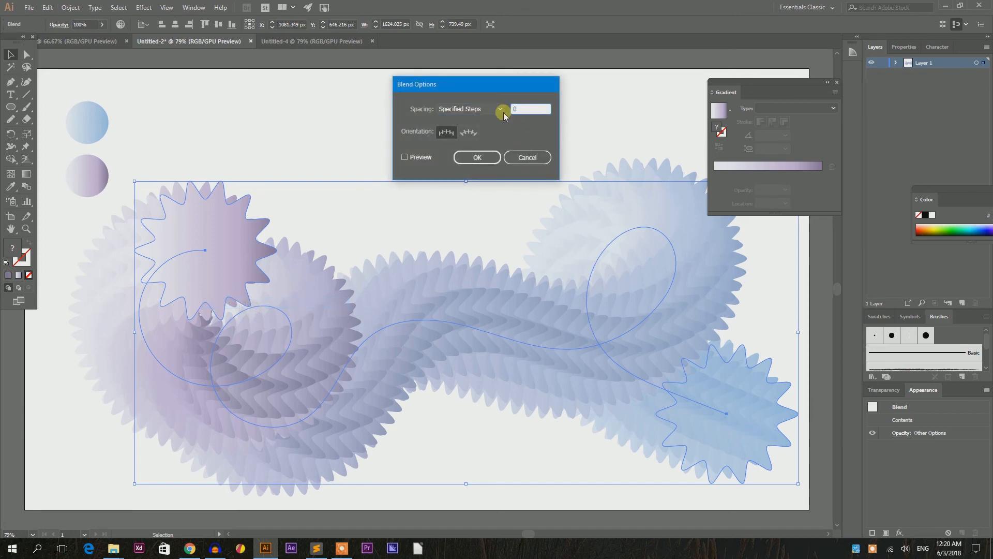
pyautogui.write('400')
pyautogui.press('Tab')
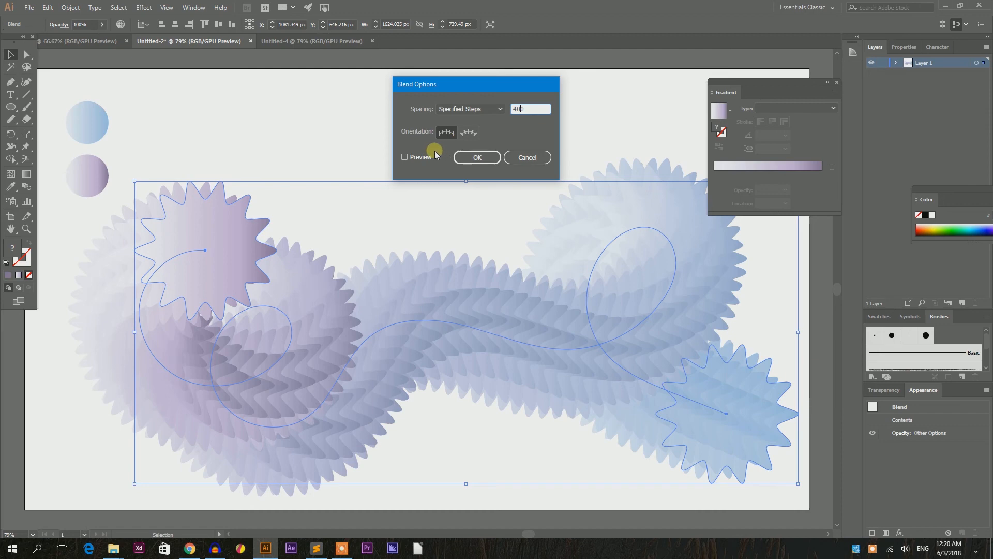
pyautogui.click(404, 157)
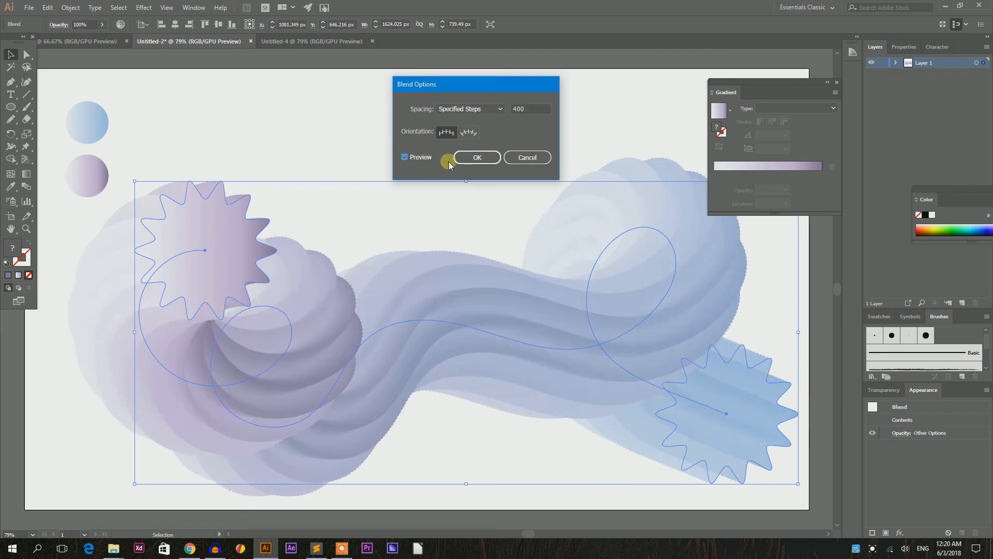
pyautogui.click(519, 159)
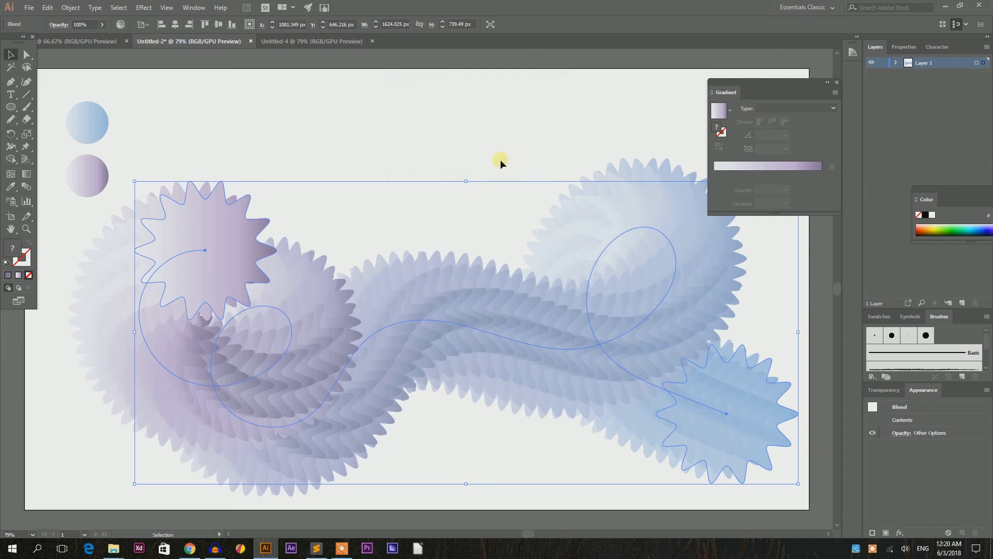
# Undo the spine replacement and delete the large looping path below the blend.
pyautogui.hotkey('ctrl', 'z')
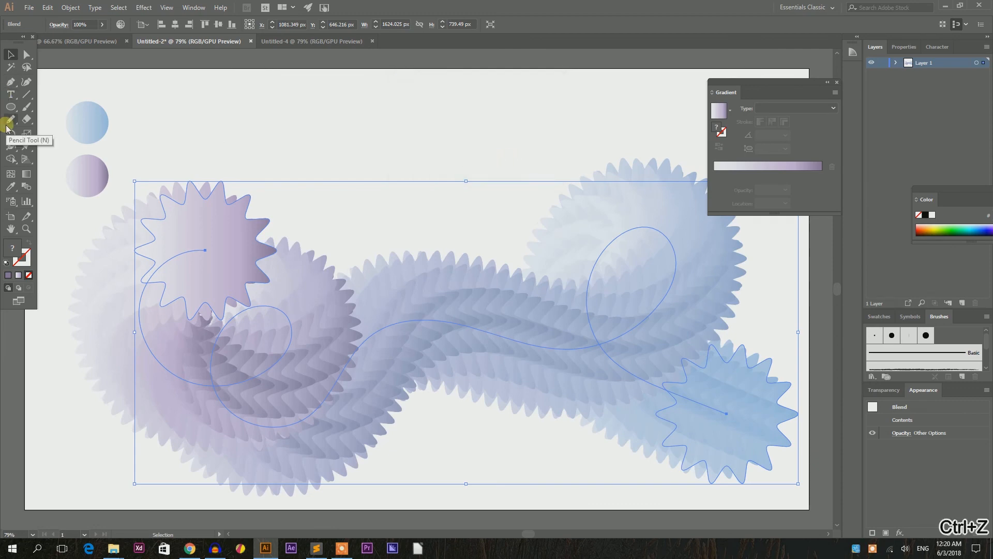
pyautogui.hotkey('ctrl', 'z')
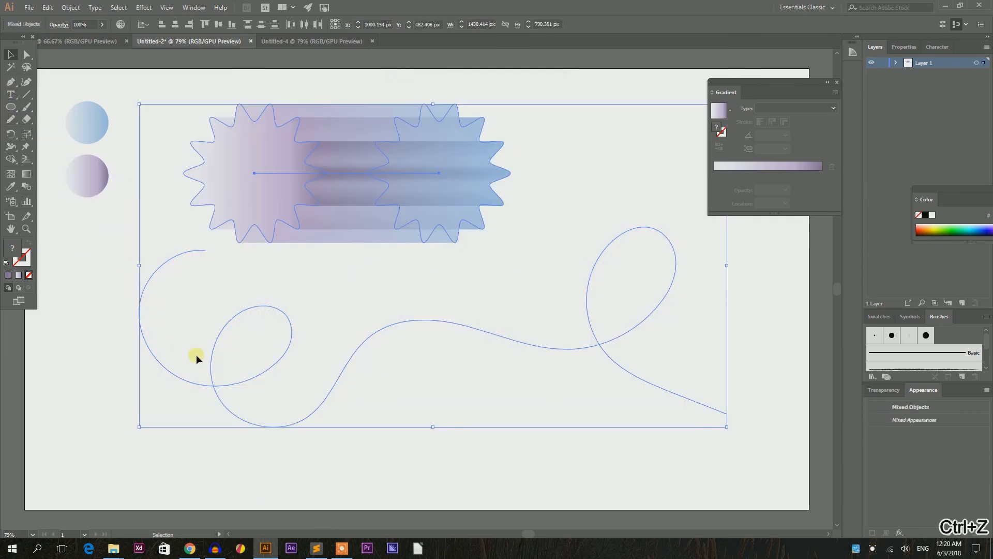
pyautogui.click(98, 256)
pyautogui.moveTo(94, 280); pyautogui.dragTo(470, 402)
pyautogui.press('Delete')
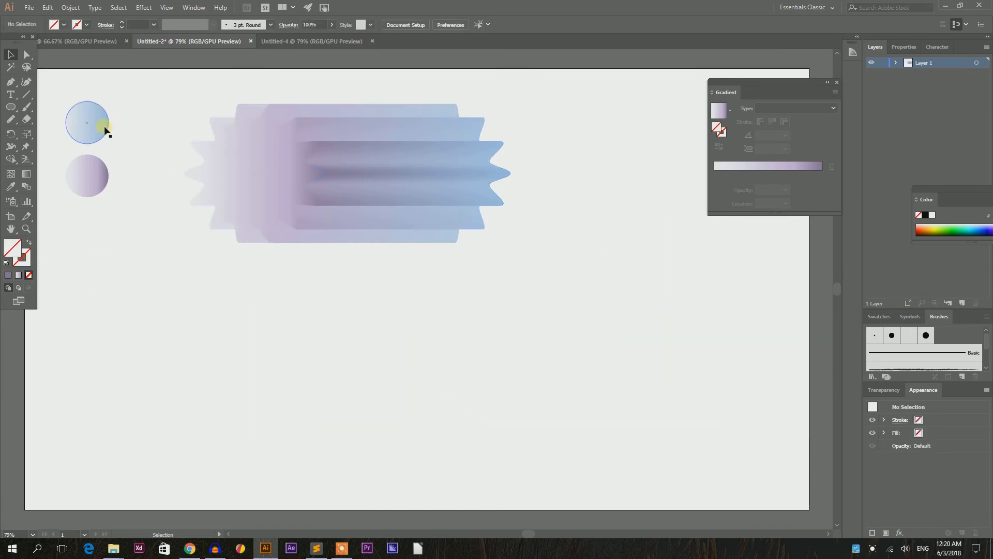
# Draw a smaller freehand path with one loop below the blend with the Pencil tool, about 643 px wide and 208 px high.
pyautogui.click(11, 119)
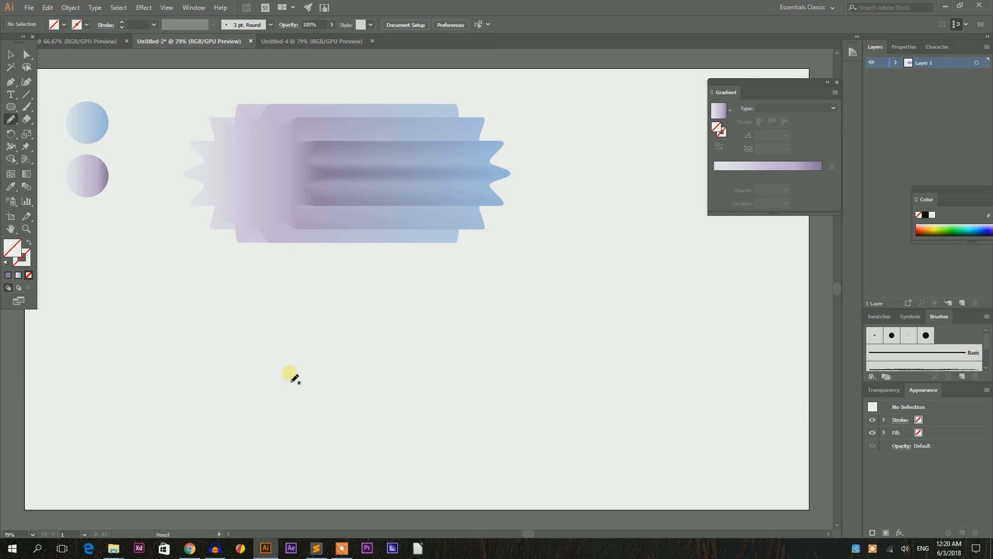
pyautogui.moveTo(249, 341)
pyautogui.mouseDown()
pyautogui.moveTo(315, 338)
pyautogui.moveTo(346, 317)
pyautogui.moveTo(325, 301)
pyautogui.moveTo(289, 340)
pyautogui.moveTo(290, 367)
pyautogui.moveTo(416, 380)
pyautogui.moveTo(510, 358)
pyautogui.mouseUp()
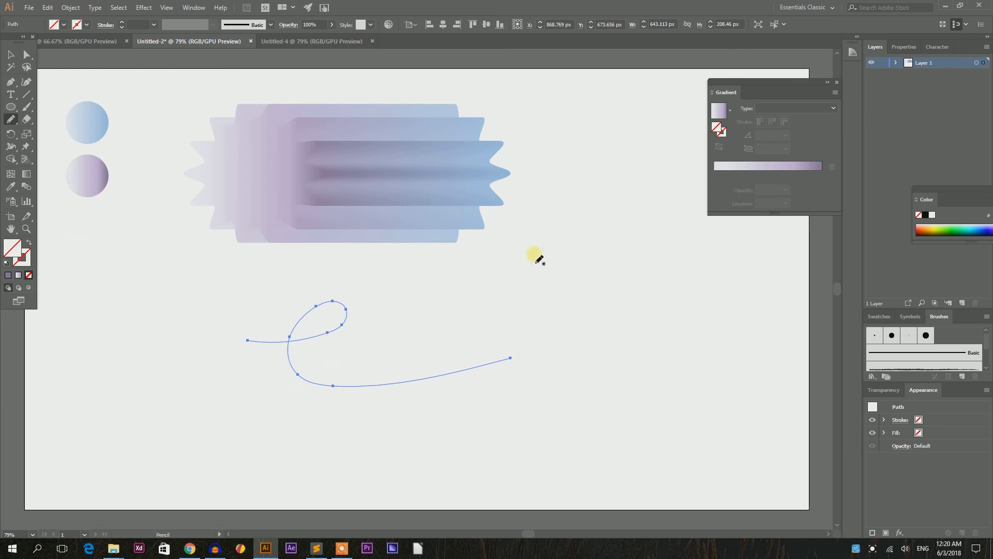
pyautogui.click(10, 54)
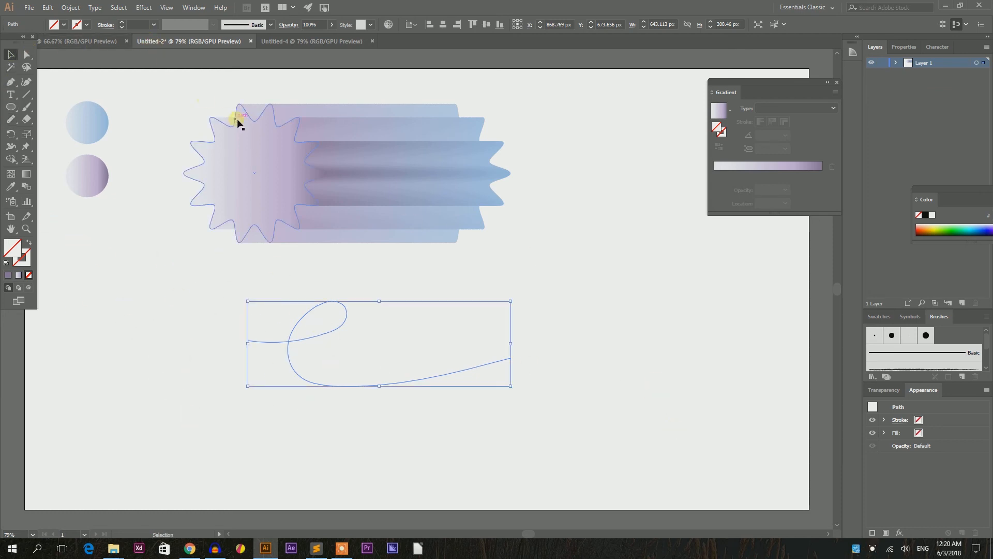
# Shrink the blend around its centre to roughly a third of its size and replace its spine with the new single-loop path.
pyautogui.click(279, 148)
pyautogui.moveTo(511, 108); pyautogui.dragTo(432, 150)
pyautogui.moveTo(172, 89); pyautogui.dragTo(492, 458)
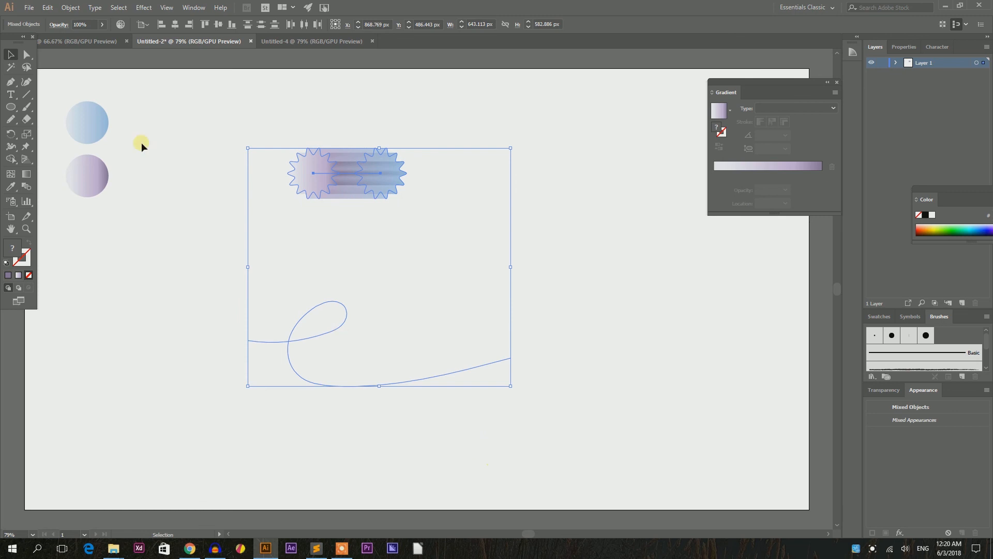
pyautogui.click(70, 7)
pyautogui.moveTo(105, 278)
pyautogui.click(254, 337)
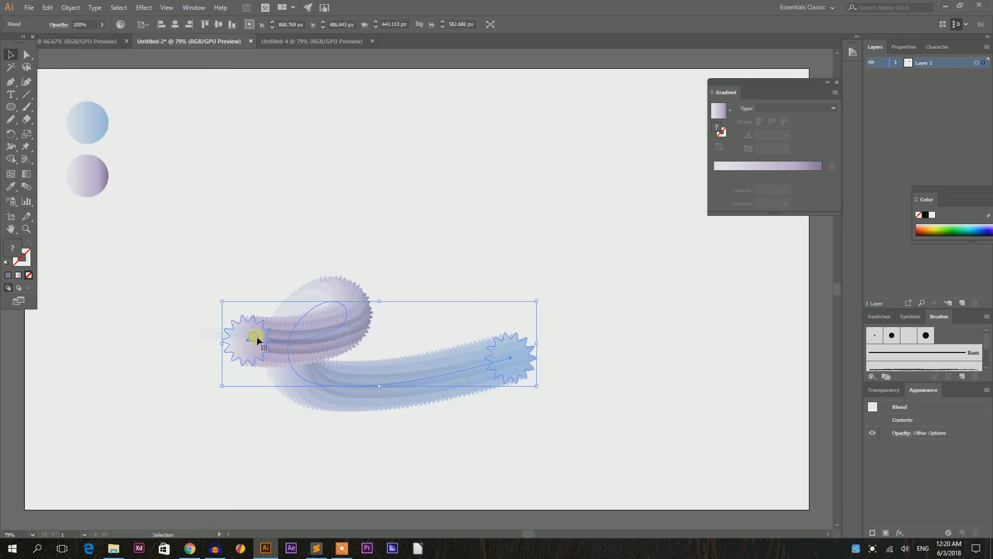
pyautogui.click(221, 277)
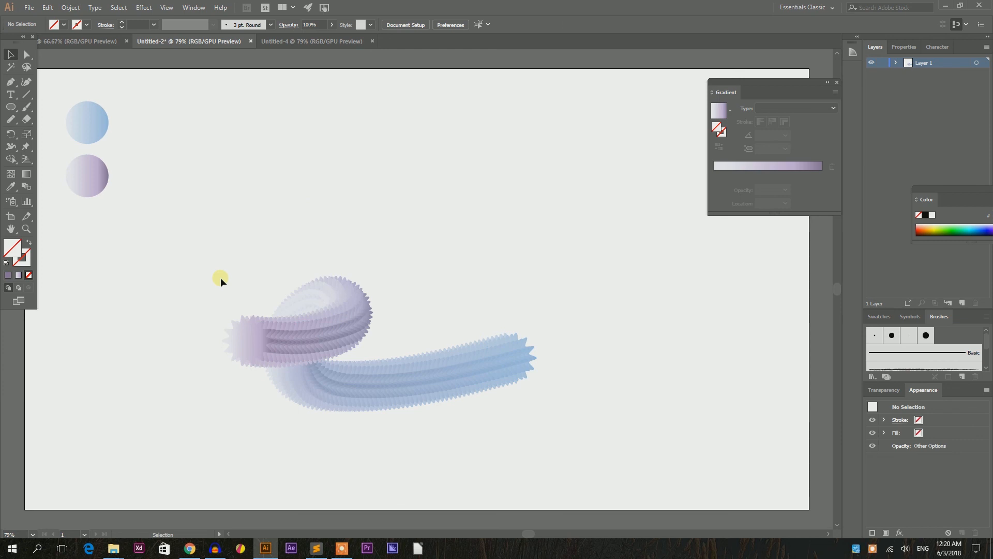
# Isolate the blend and scale its purple end shape to about half and its blue end shape to about three quarters, around their centres.
pyautogui.doubleClick(258, 341)
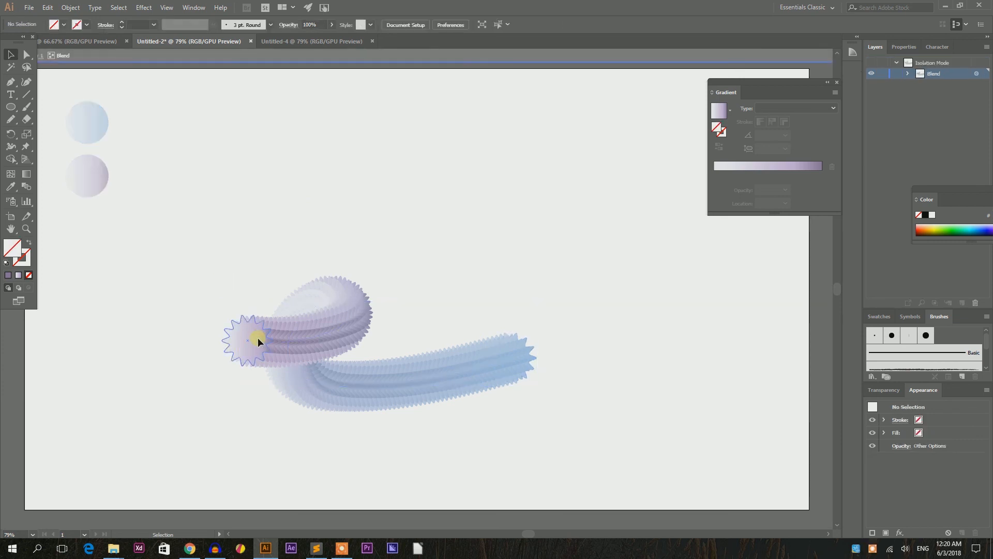
pyautogui.click(259, 341)
pyautogui.moveTo(270, 315); pyautogui.dragTo(266, 330)
pyautogui.click(509, 346)
pyautogui.moveTo(538, 337); pyautogui.dragTo(530, 340)
pyautogui.click(478, 272)
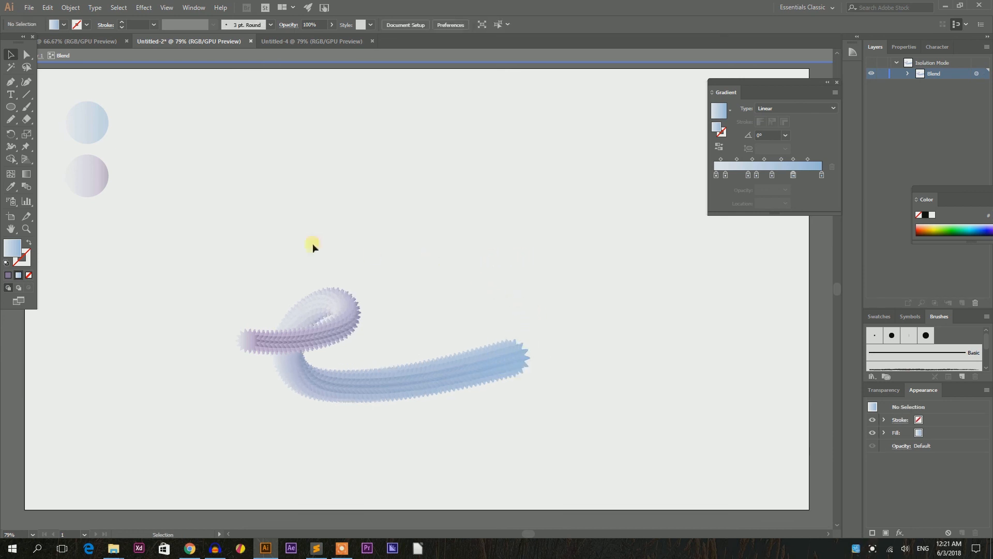
# Dock the floating tools panel to exit the blend's isolation mode, and move the tube to about X 1029 px, Y 559 px.
pyautogui.moveTo(7, 45)
pyautogui.mouseDown()
pyautogui.moveTo(2, 75)
pyautogui.moveTo(3, 57)
pyautogui.mouseUp()
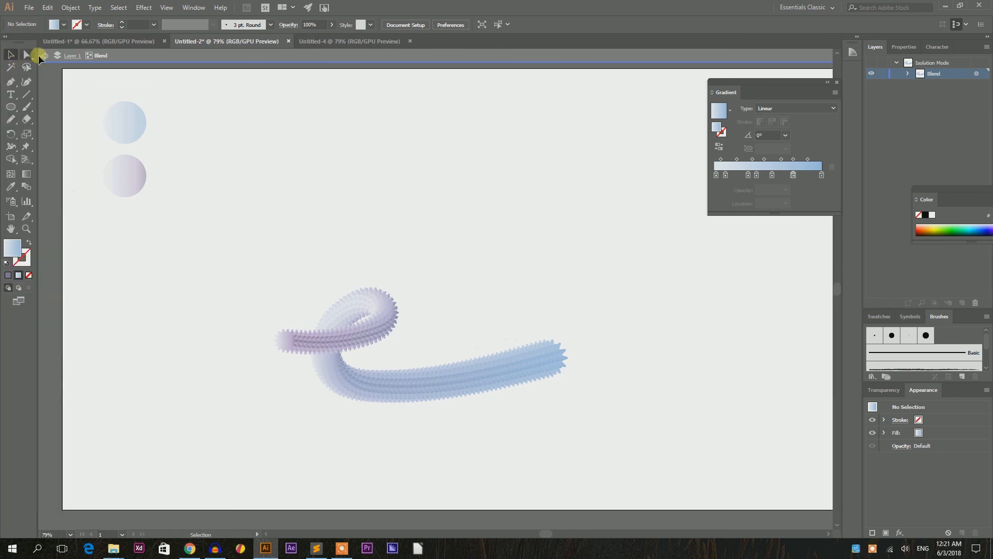
pyautogui.click(45, 51)
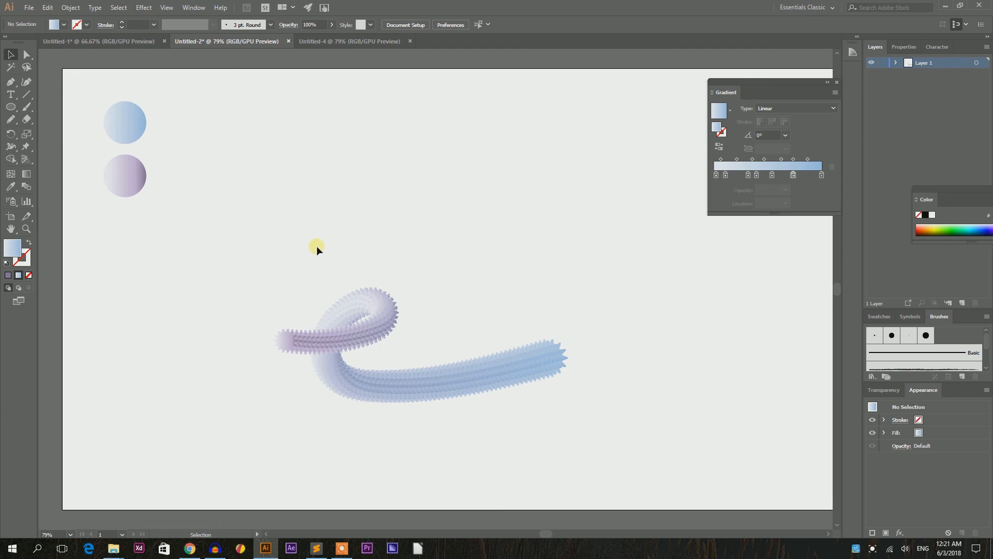
pyautogui.moveTo(316, 341); pyautogui.dragTo(378, 295)
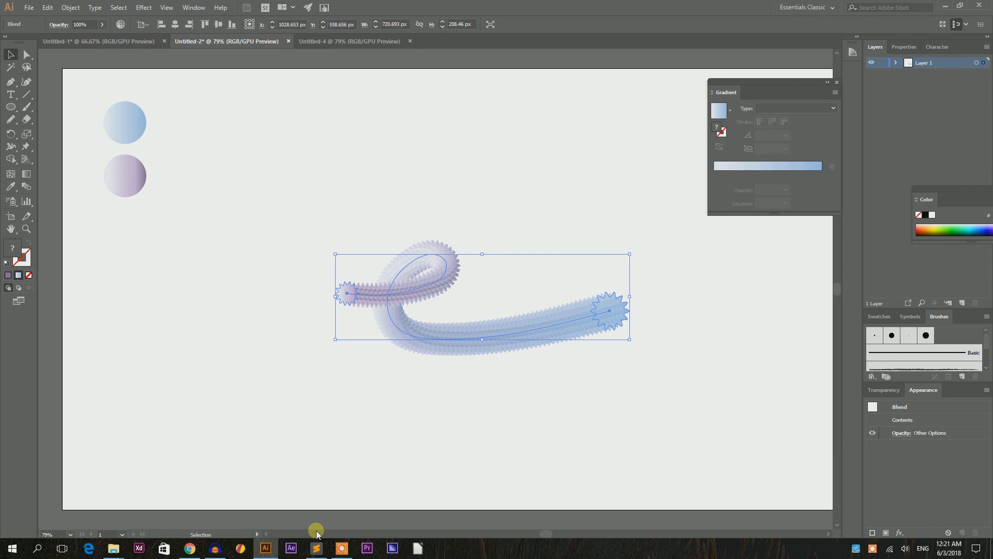
pyautogui.moveTo(340, 549)
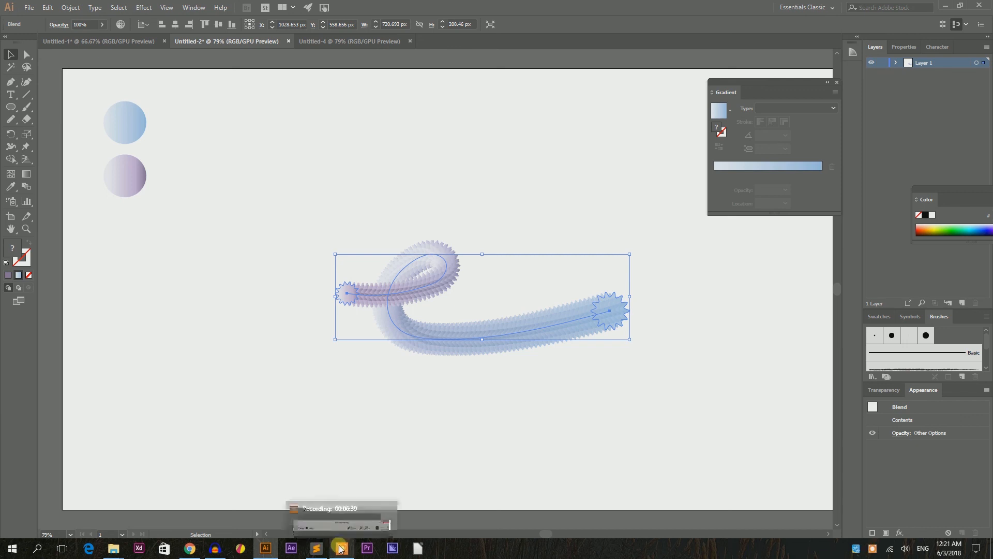
pyautogui.hotkey('ctrl', 'F3')
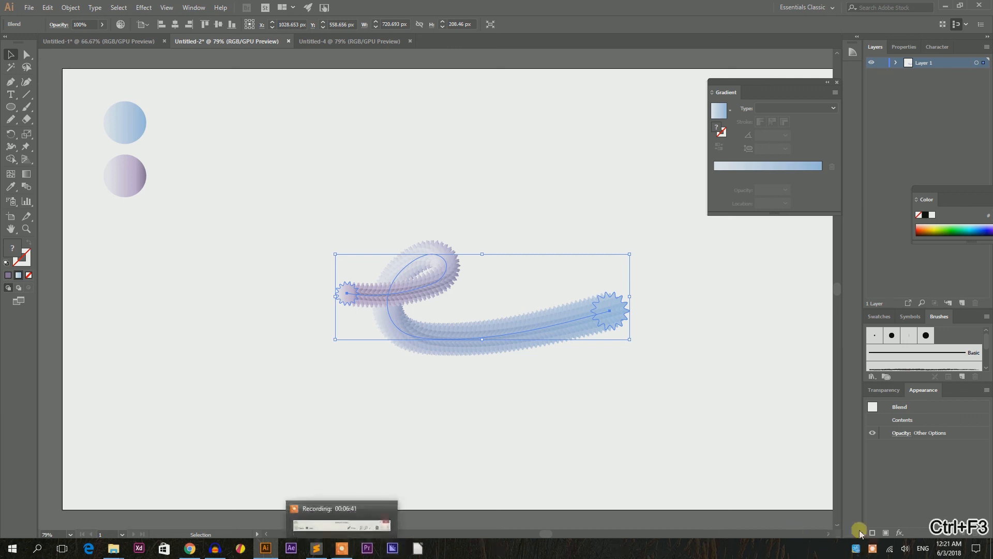
pyautogui.click(874, 549)
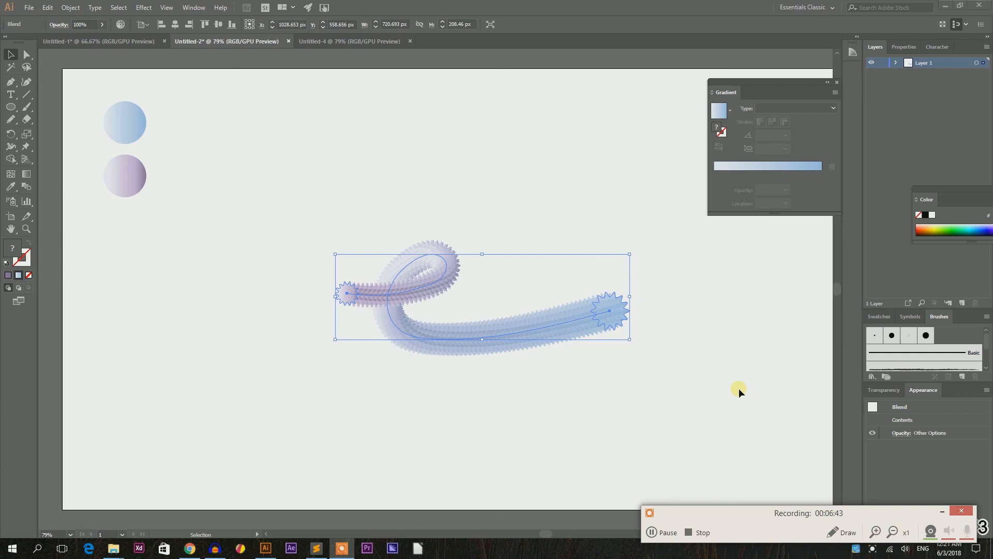